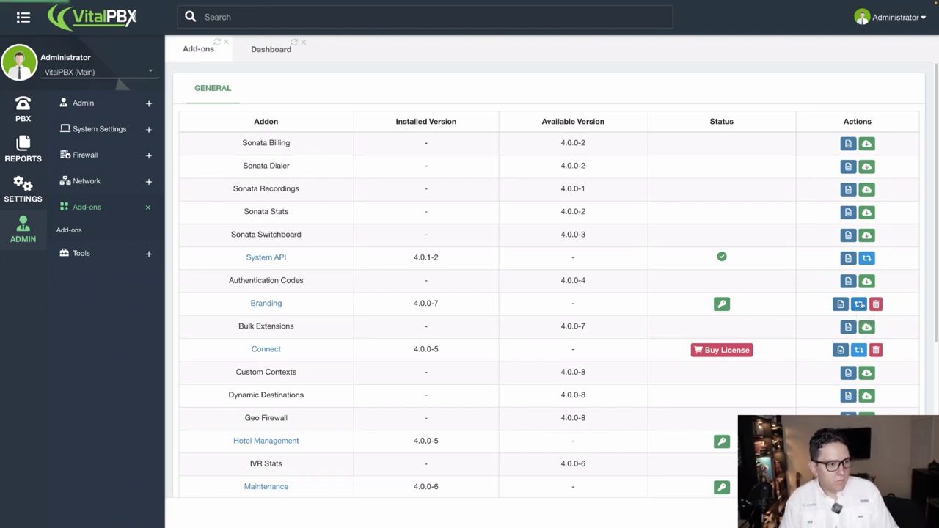
Reinstall the Branding add-on and confirm, leaving it installed at version 4.0.0-7.
left_click(859, 305)
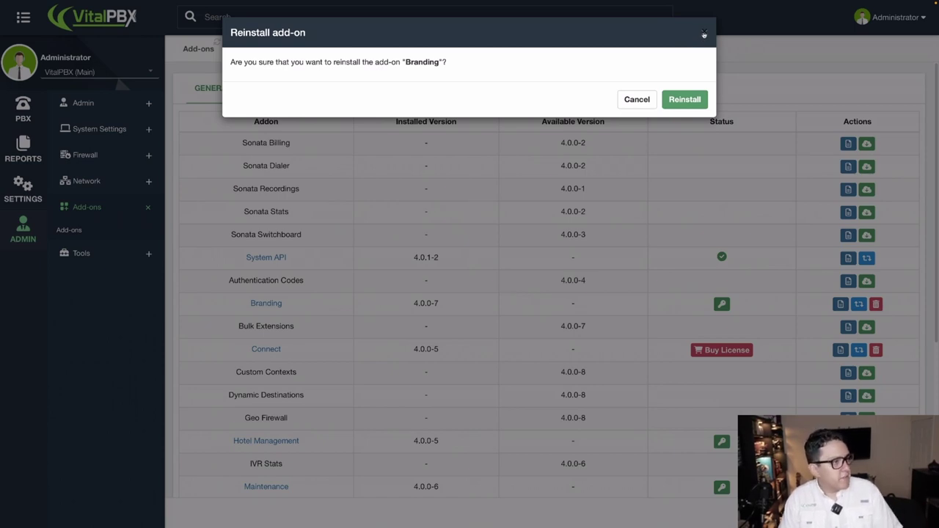
left_click(704, 35)
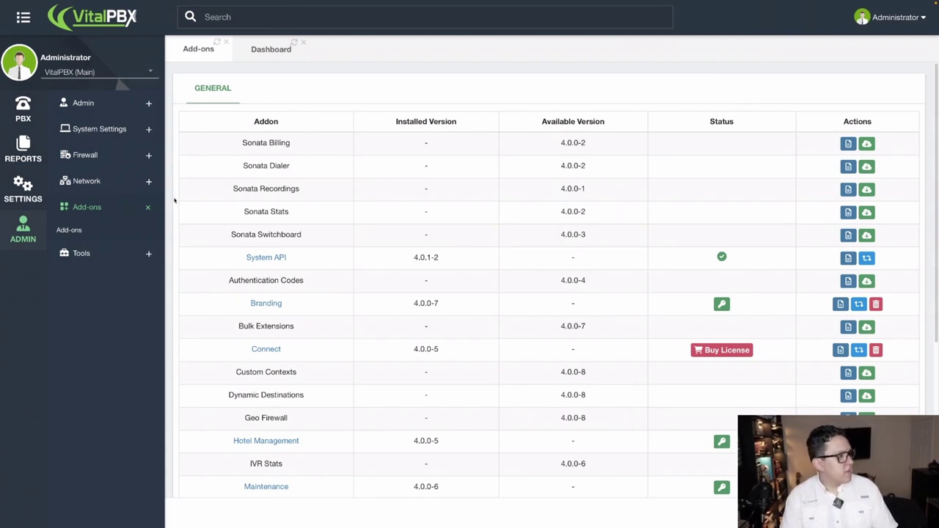
Go to Firewall > Access Control and show the Blacklist IP Addresses tab.
left_click(85, 154)
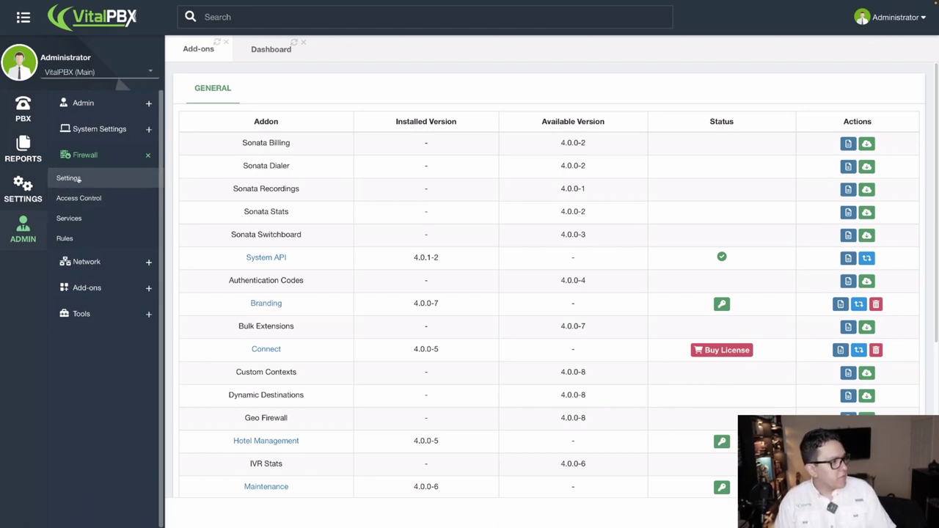
left_click(82, 200)
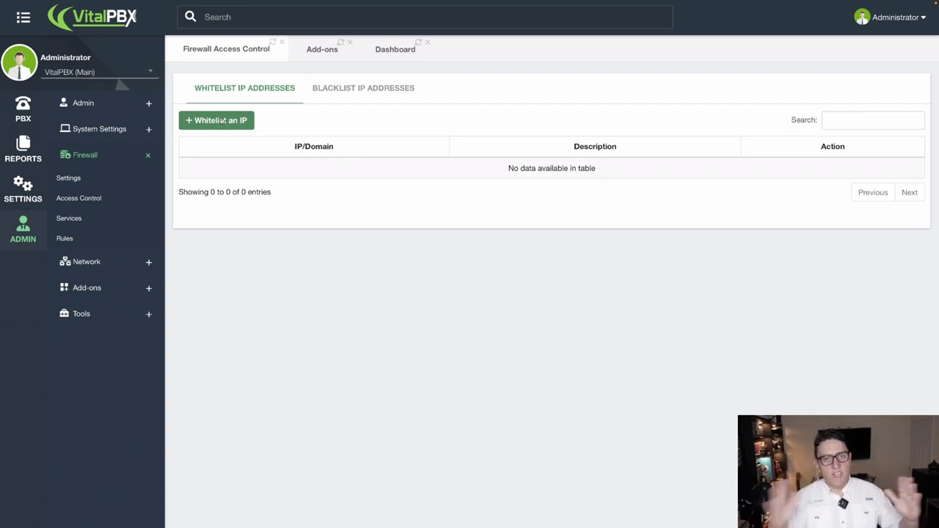
left_click(327, 91)
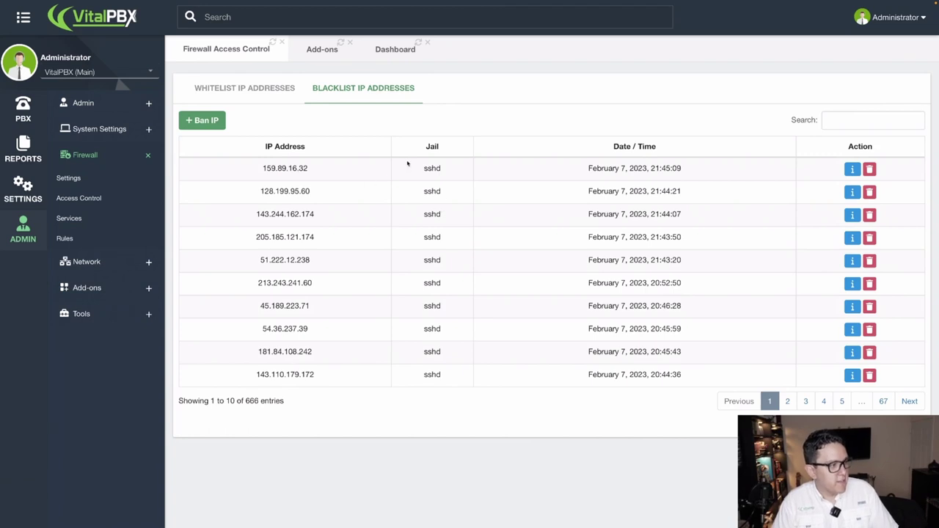
left_click(202, 120)
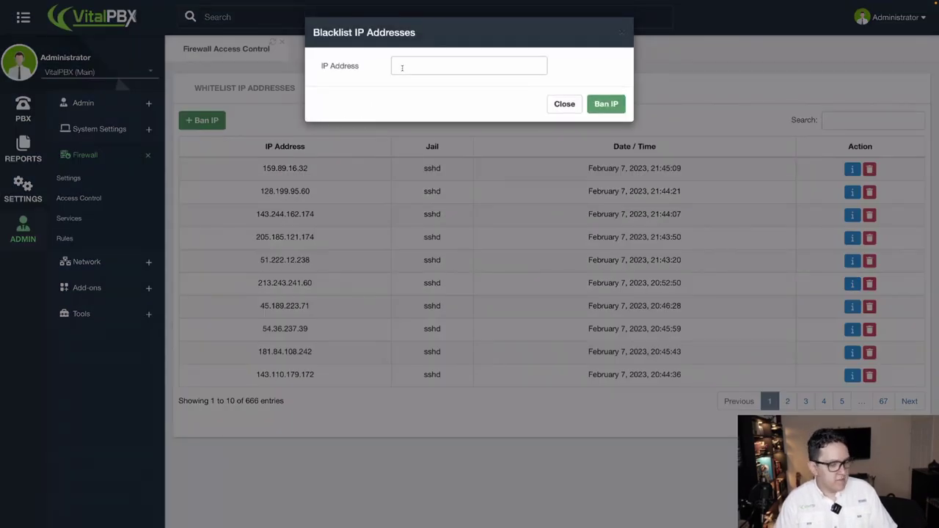
type("45.")
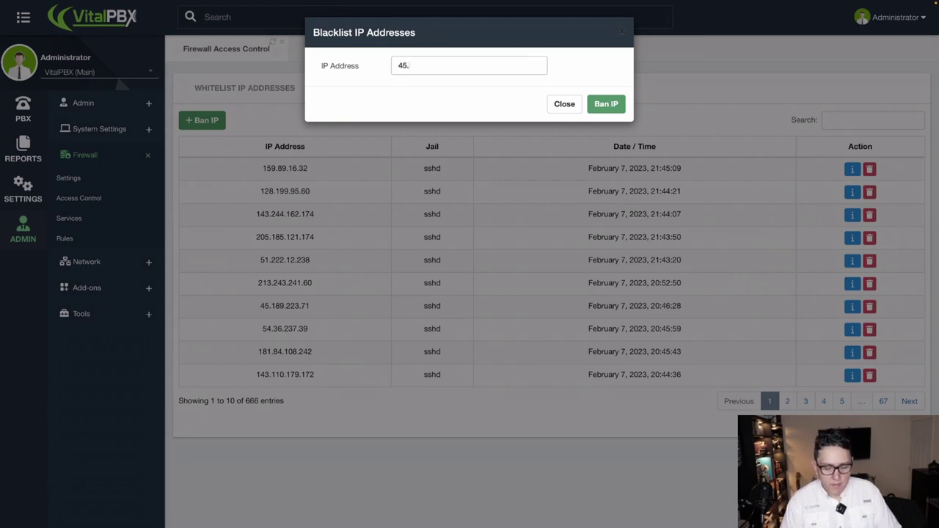
type("35.67.67")
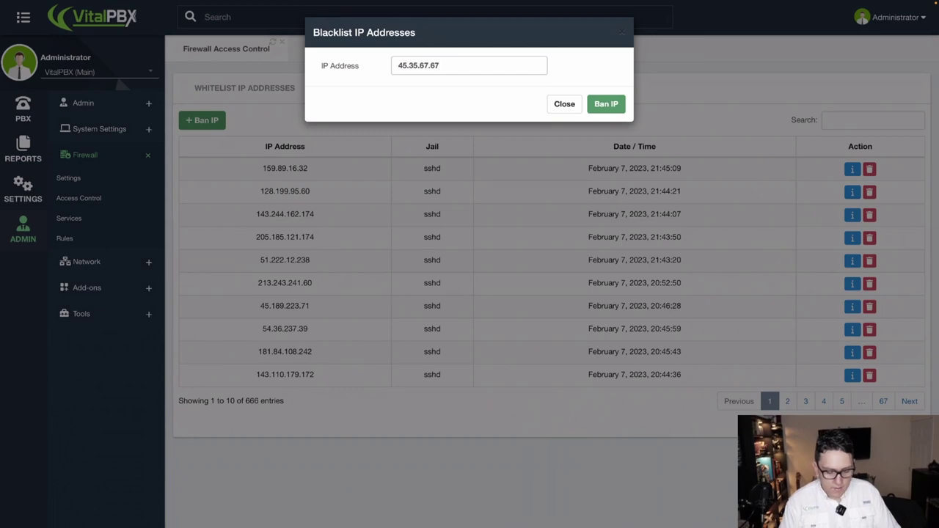
type("/18")
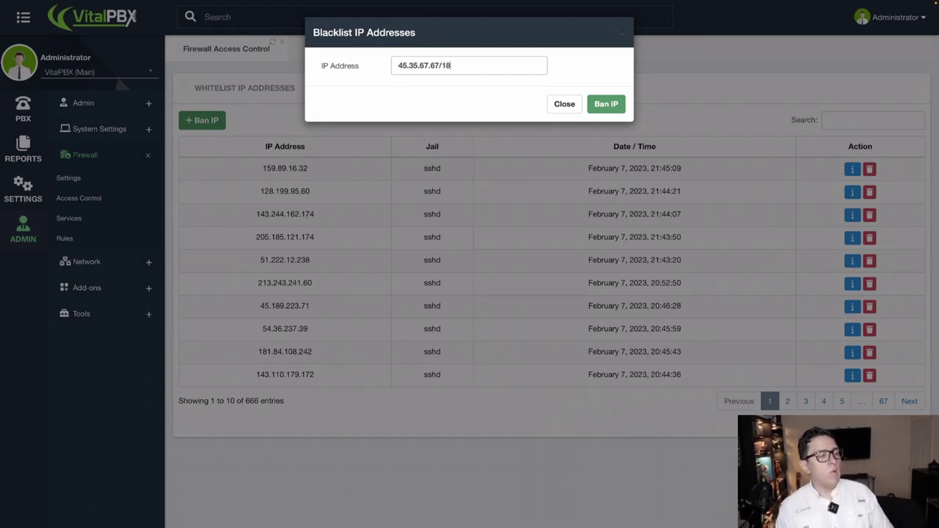
left_click_drag(464, 64, 393, 66)
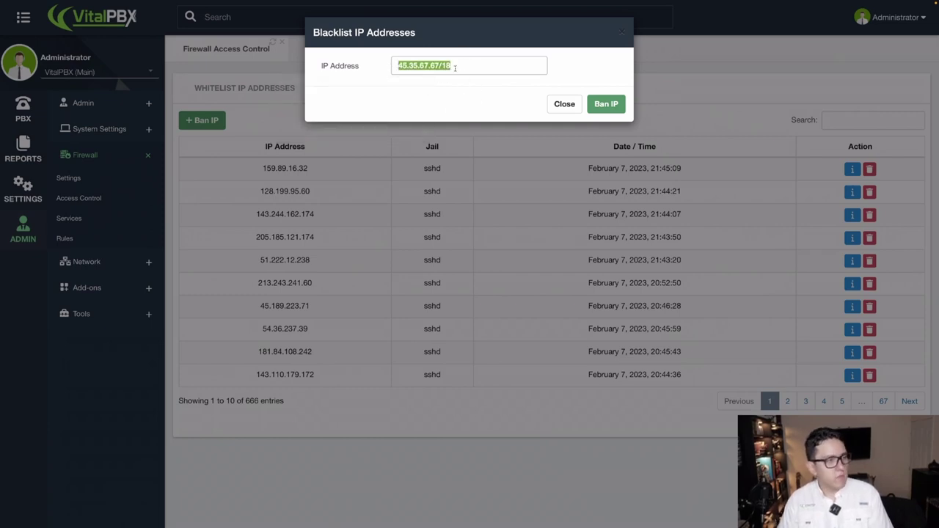
key("BackSpace")
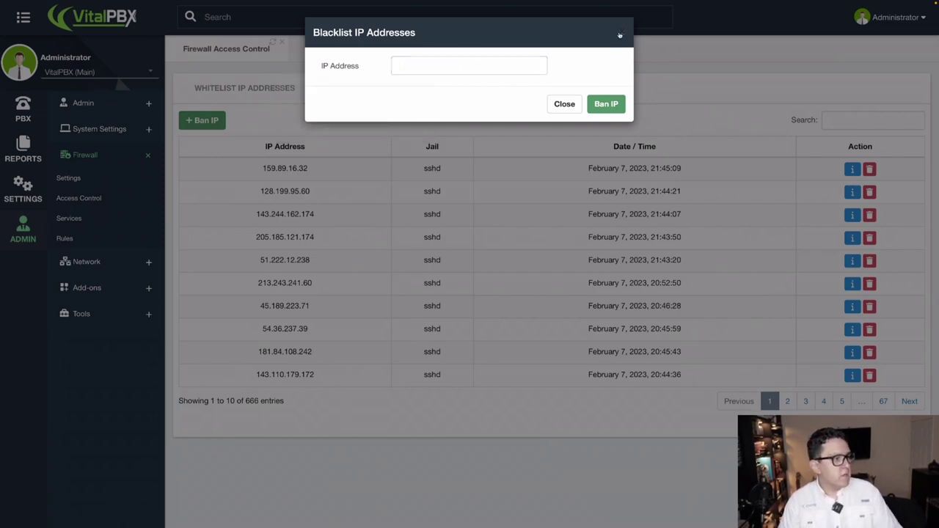
left_click(619, 33)
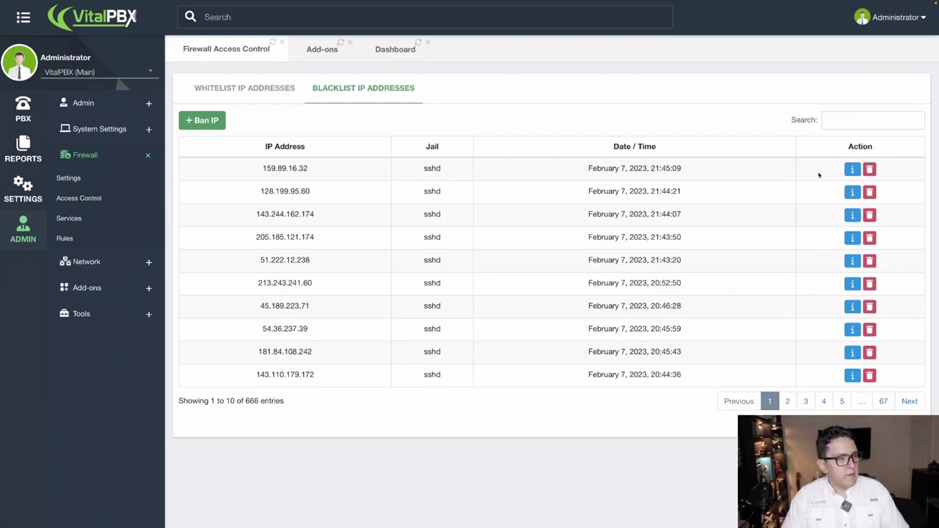
In the slideshow, advance through Two-Factor Authentication, Branding Customization and Re-Install Add-Ons slides.
key("ctrl+Left")
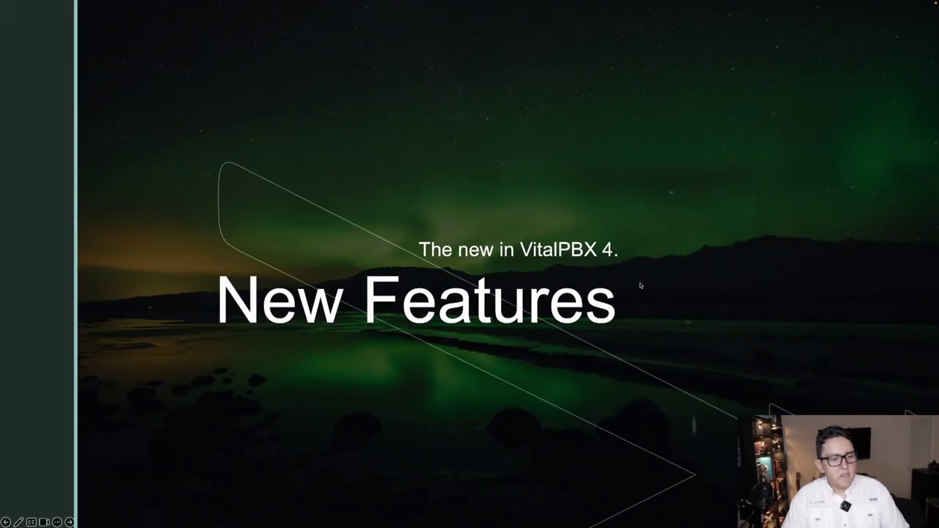
key("Right")
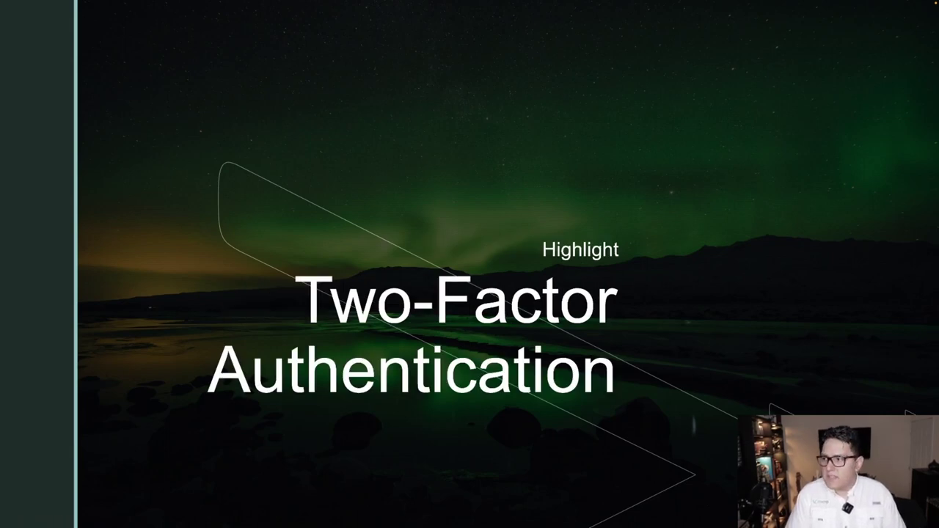
key("Right")
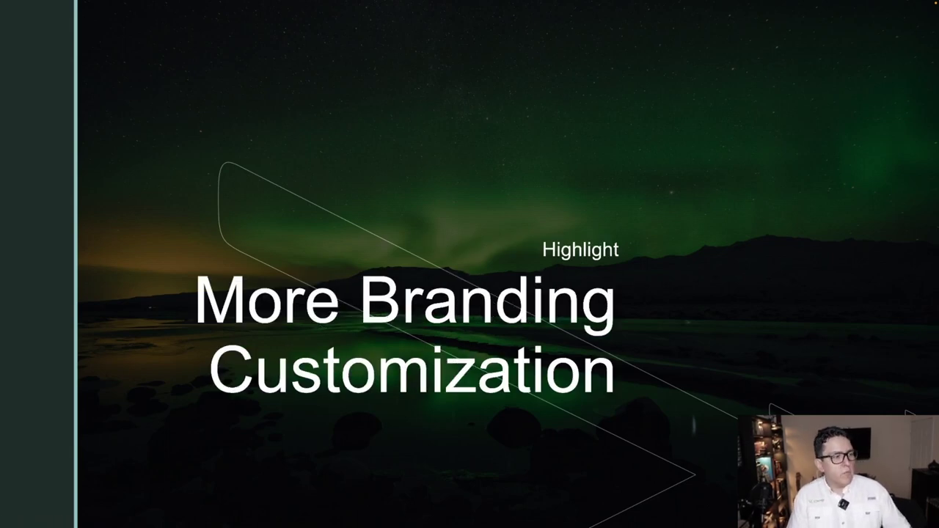
key("Right")
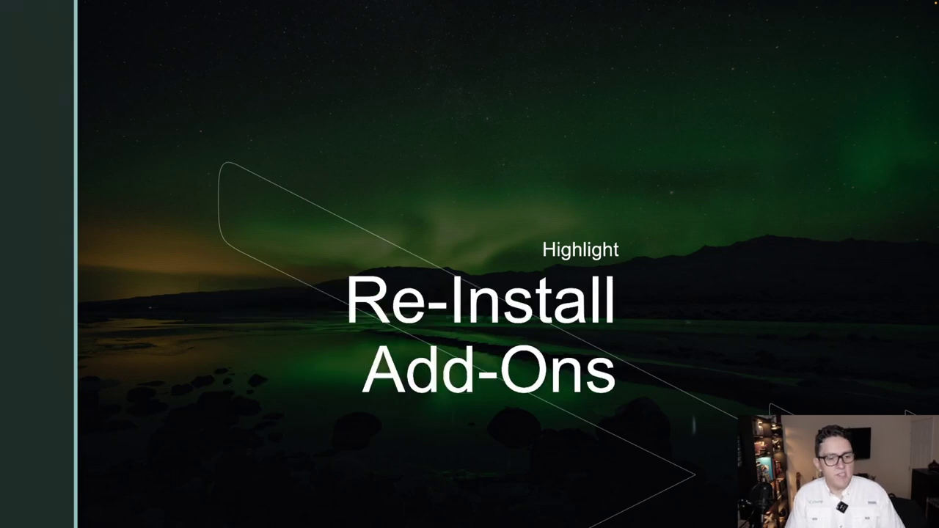
Advance past Whitelist/Blacklist IP Addresses to the Hotel Management slide, then return to VitalPBX.
key("Right")
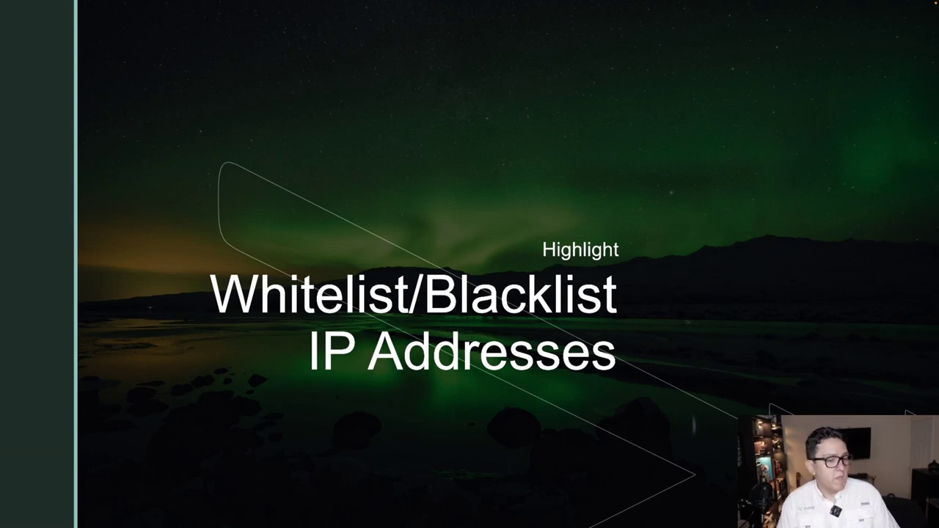
key("Right")
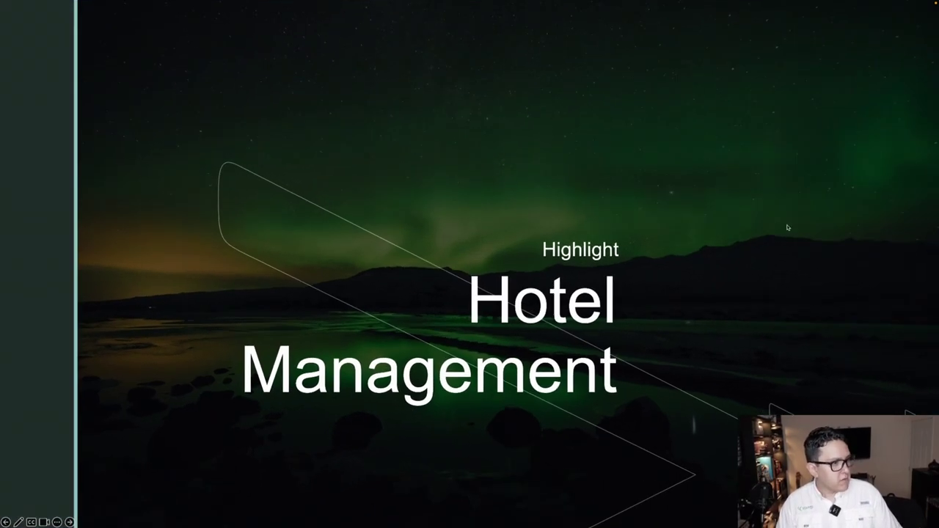
key("alt+Tab")
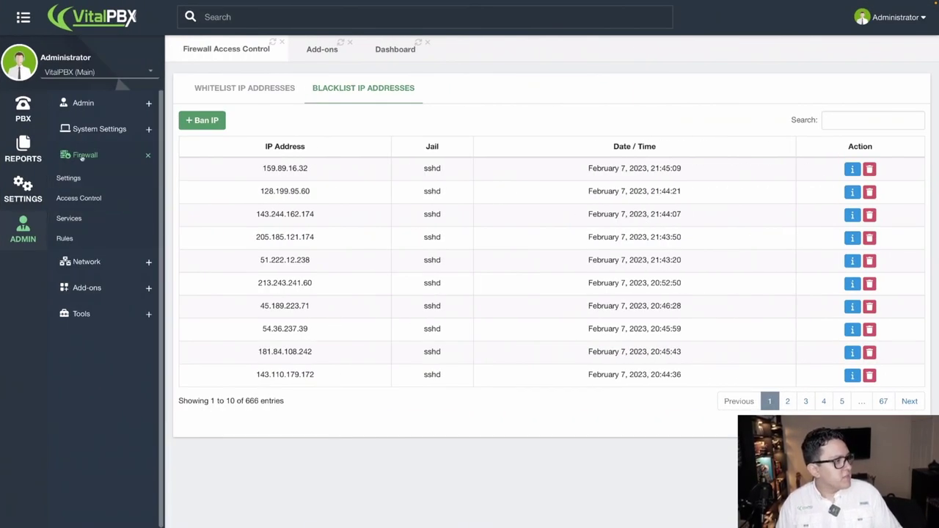
Open PBX > Hotel Management > General Settings, showing Class of Service Default.
left_click(23, 109)
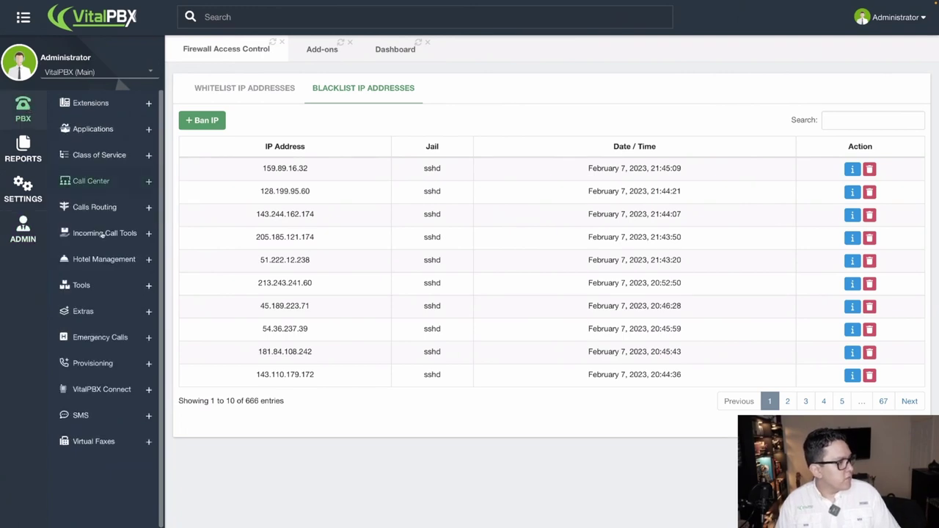
left_click(110, 259)
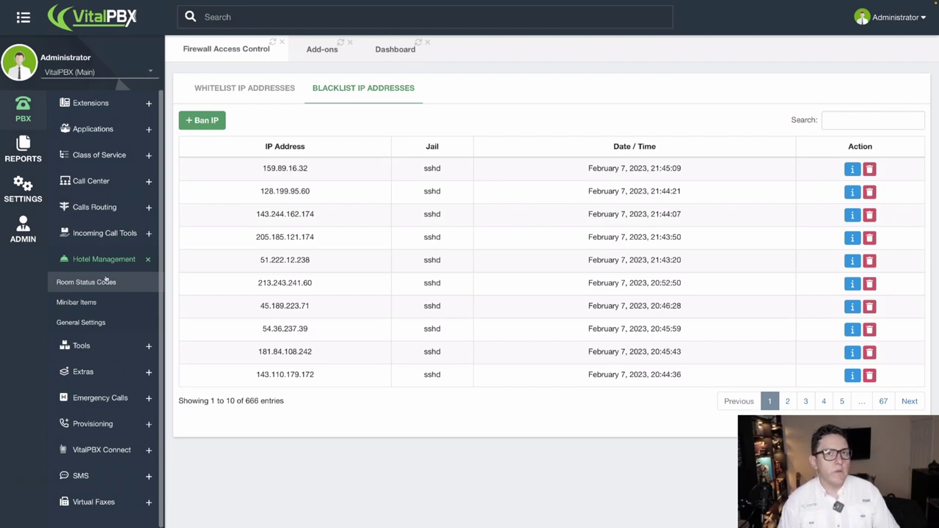
left_click(114, 318)
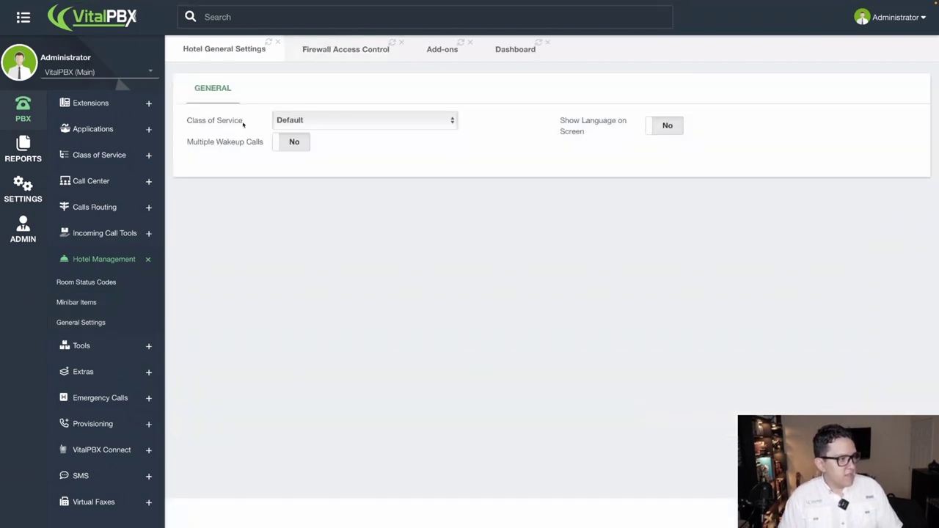
Read the hotel settings field help, then bring the Hotel Management slide back.
mouse_move(610, 138)
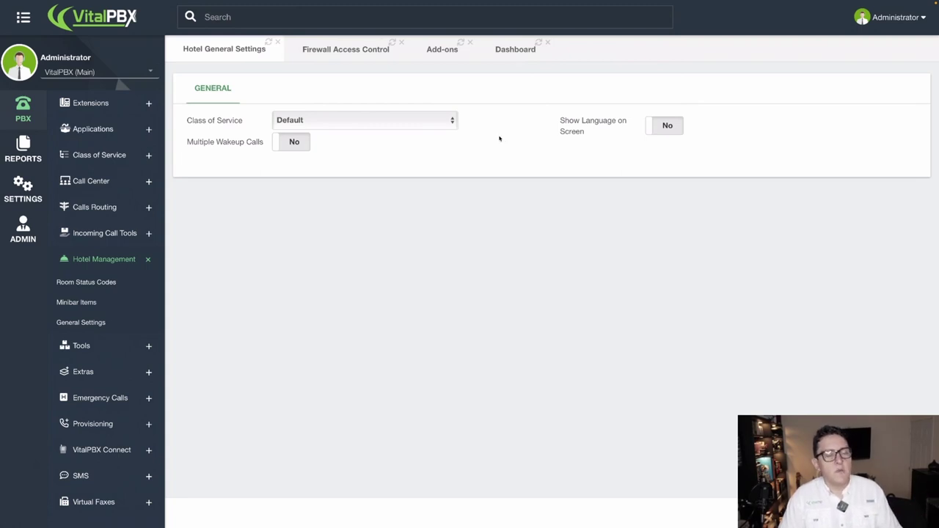
mouse_move(245, 126)
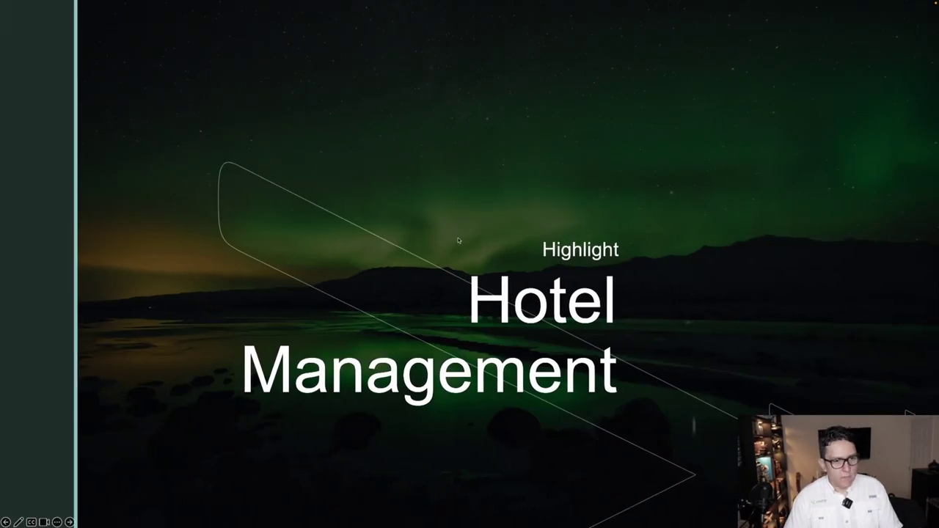
Advance to the Char/H mobile Hotel Management slide and reveal its first bullets.
left_click(458, 240)
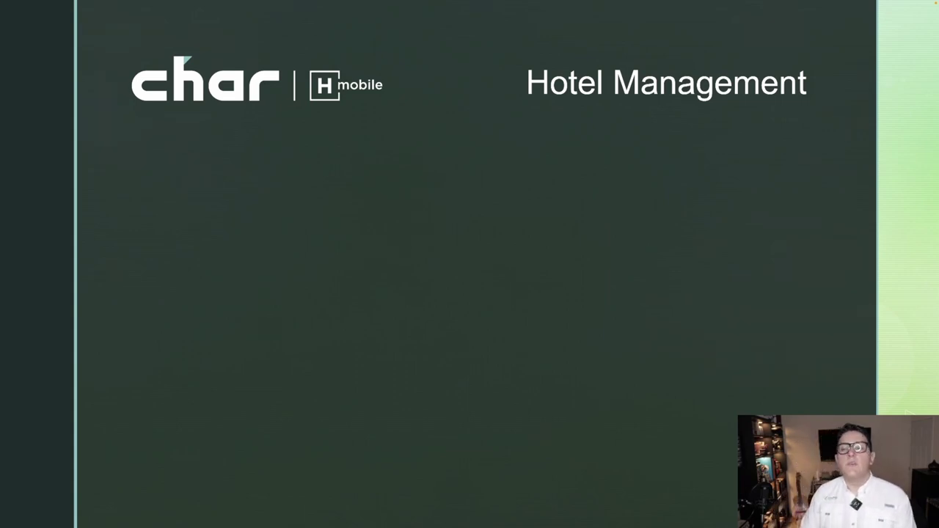
key("Right")
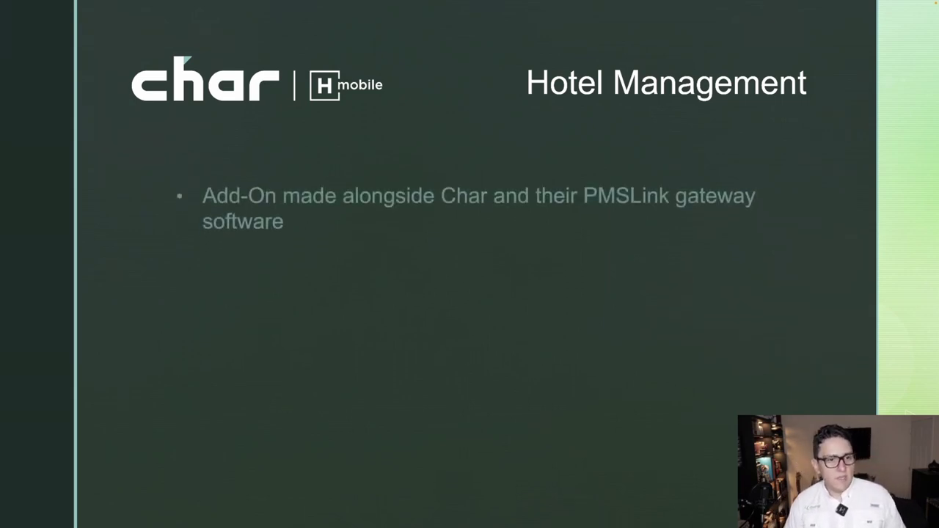
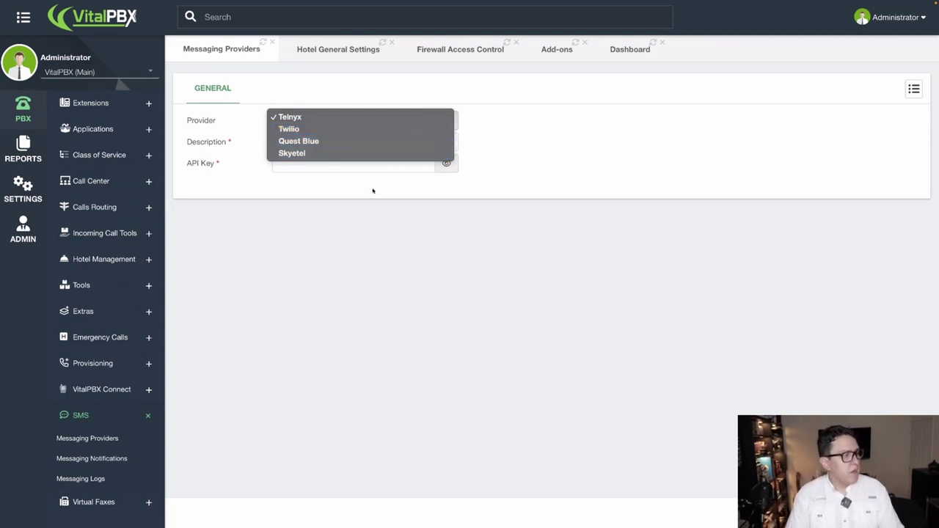
Load the saved Telnyx SMS provider record to review its webhook URL and five SMS numbers.
left_click(296, 188)
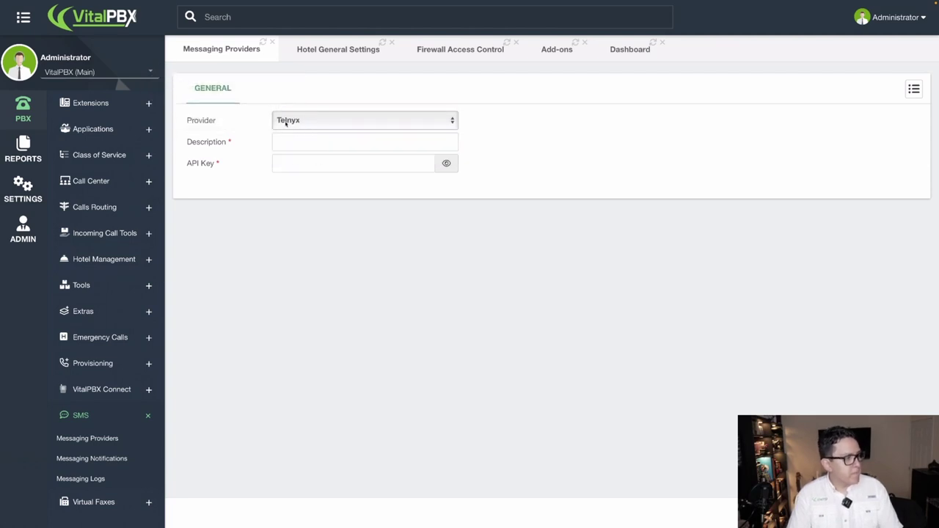
left_click(286, 122)
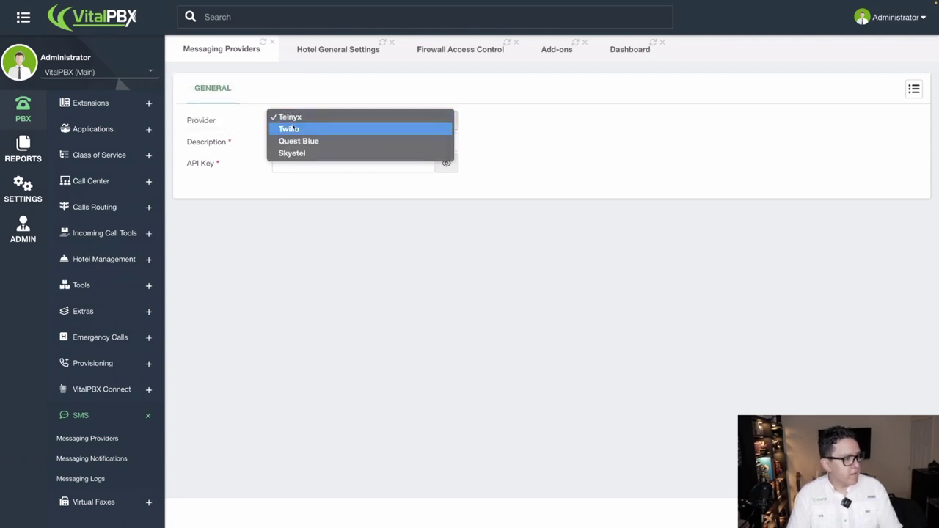
left_click(331, 106)
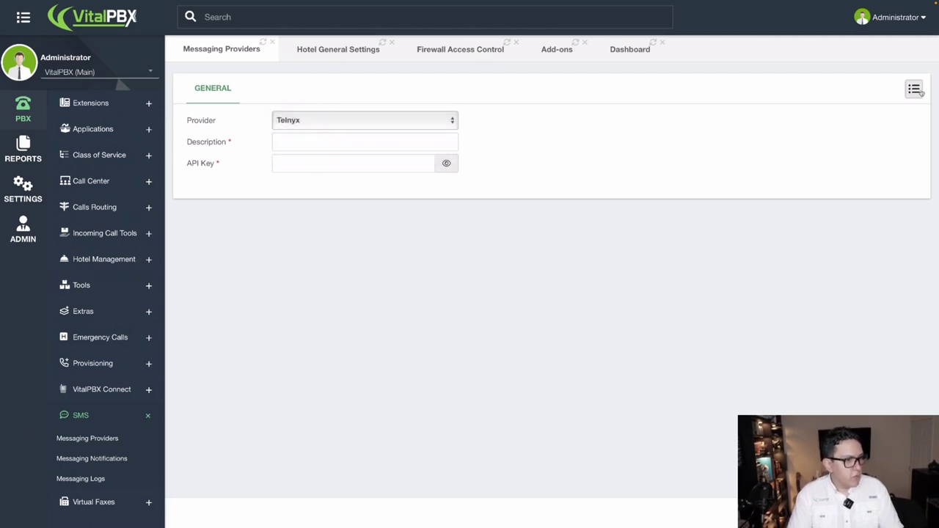
left_click(913, 89)
left_click(830, 78)
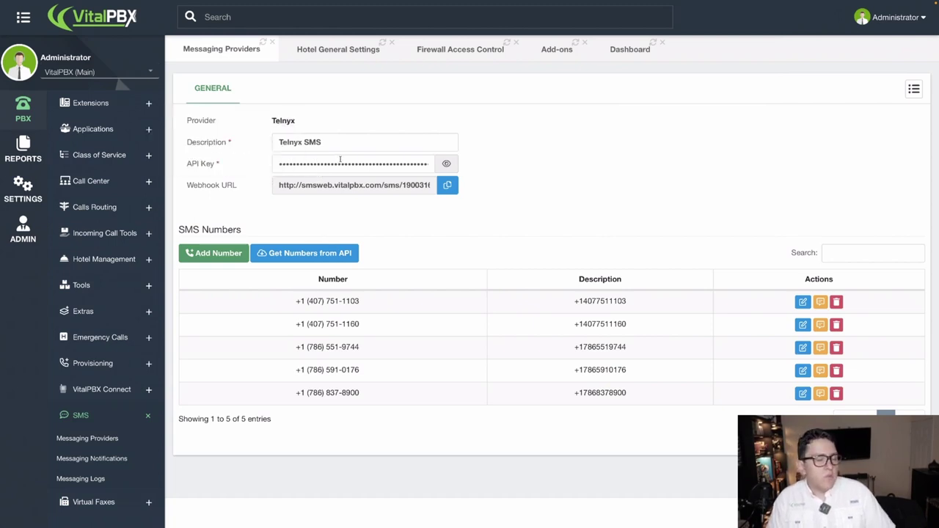
mouse_move(236, 186)
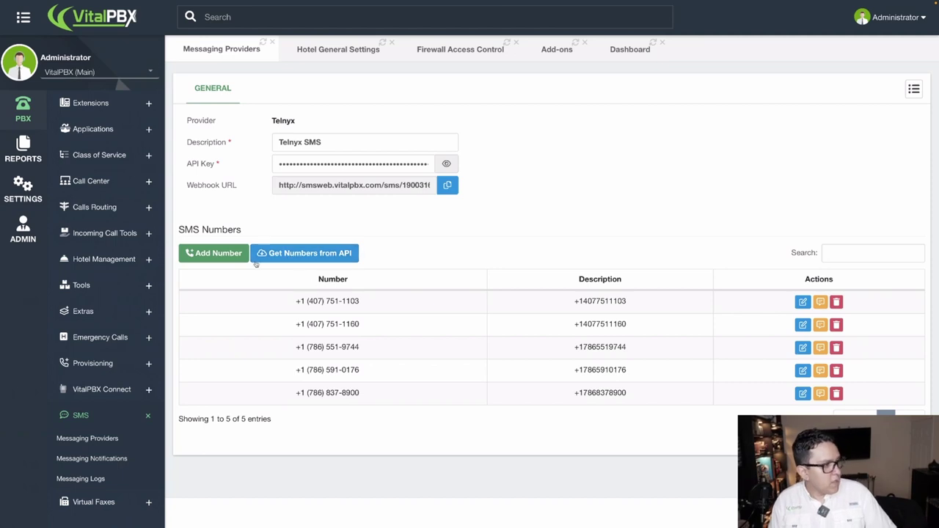
mouse_move(337, 296)
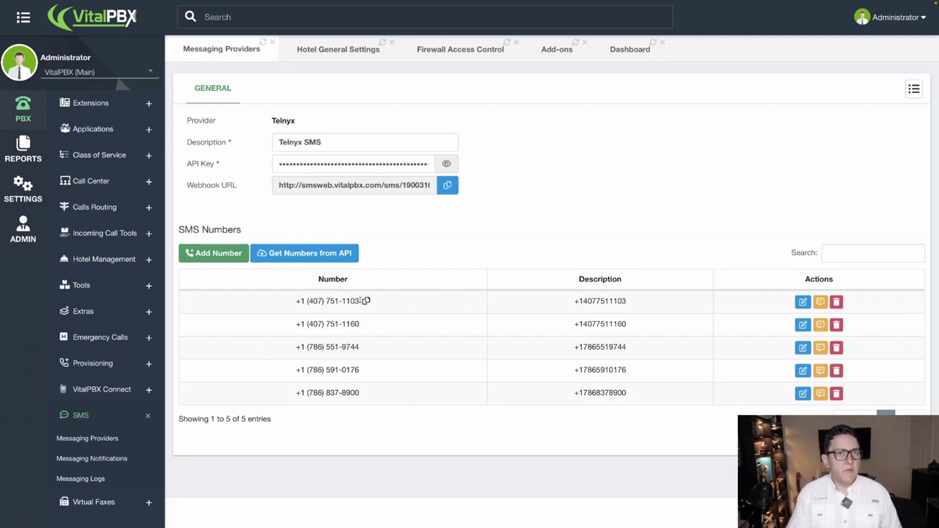
Delete the last two SMS numbers, then re-fetch numbers from the Telnyx API to restore all five.
left_click(237, 261)
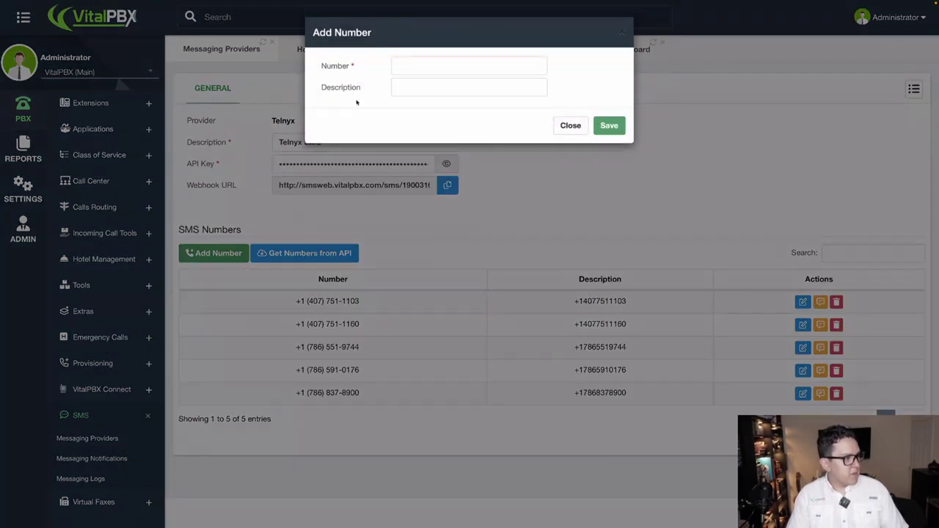
left_click(571, 126)
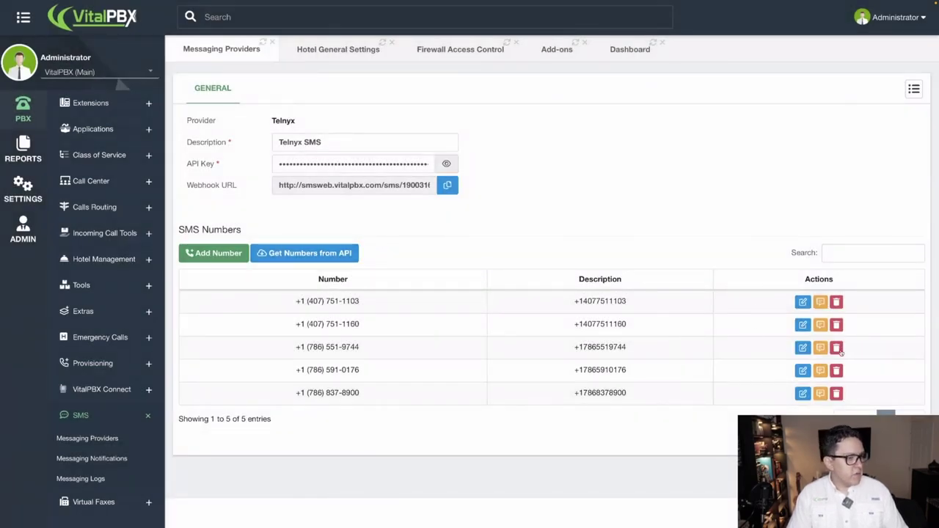
left_click(837, 394)
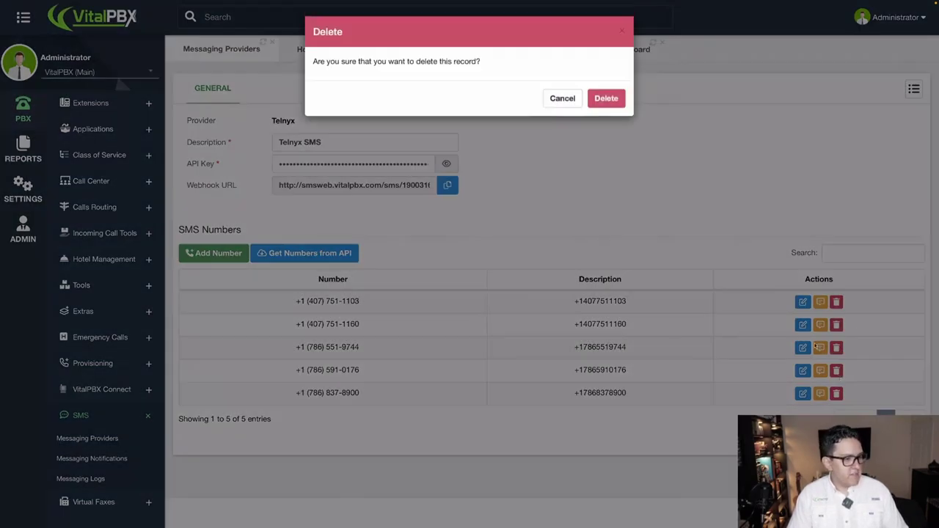
left_click(606, 101)
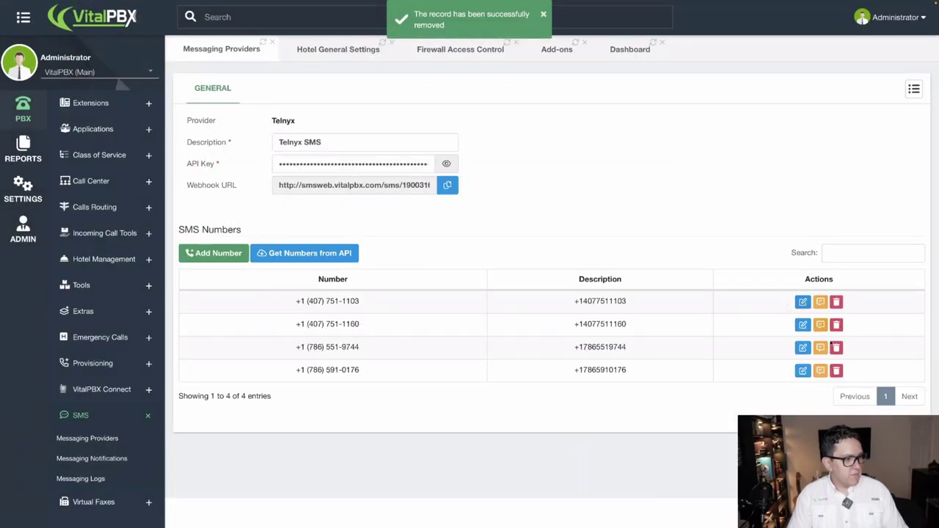
left_click(837, 370)
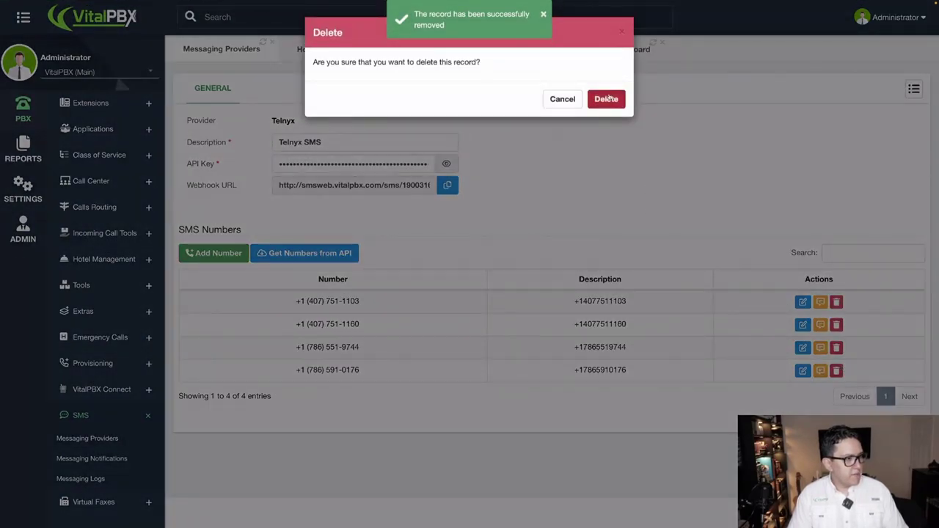
left_click(609, 97)
left_click(334, 254)
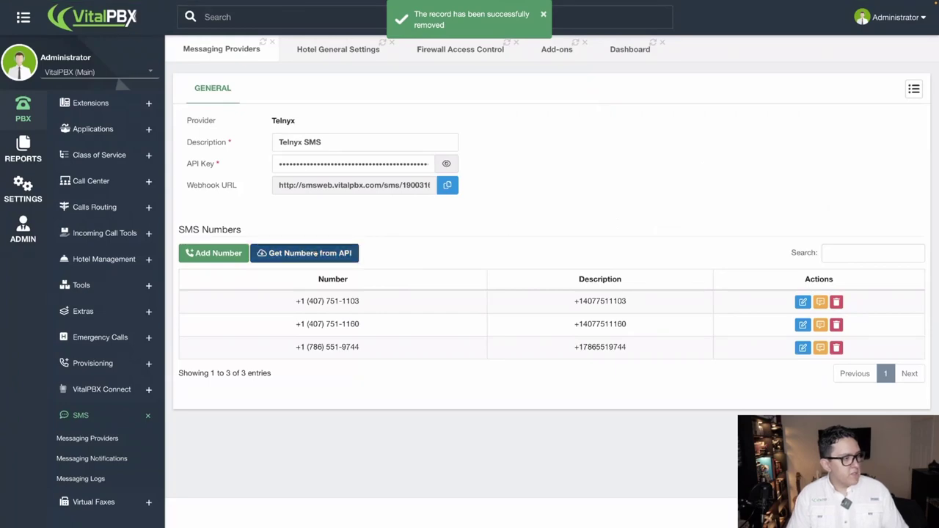
left_click(601, 99)
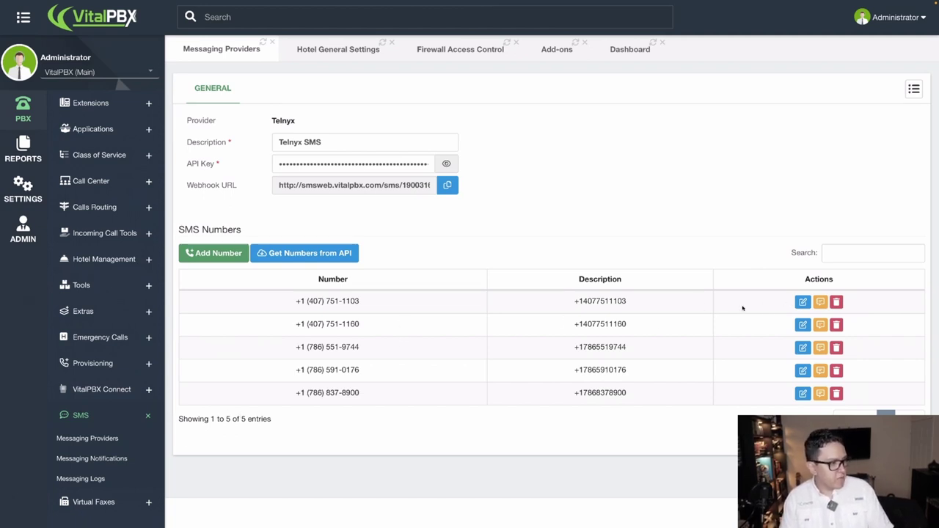
Compose an SMS from the first Telnyx number, adding 'This you from a VitalPBX system.' below the greeting.
left_click(820, 301)
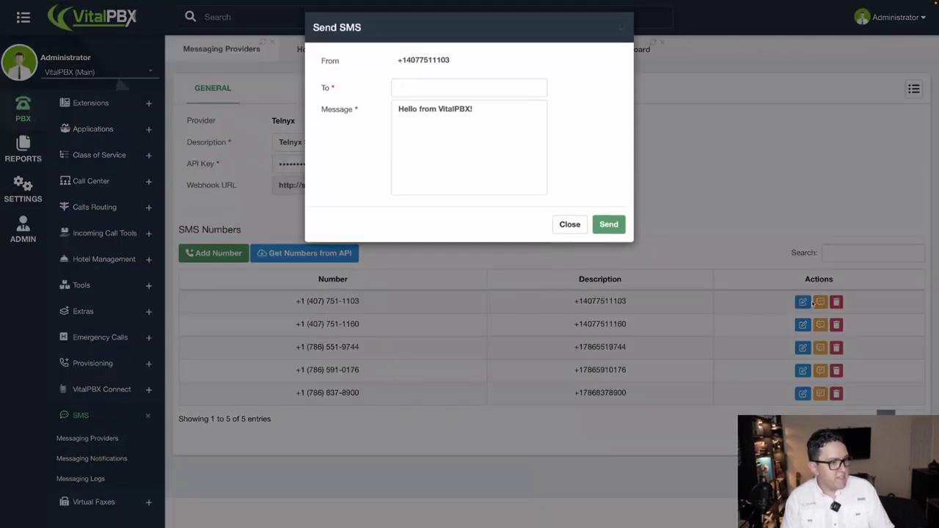
left_click(479, 117)
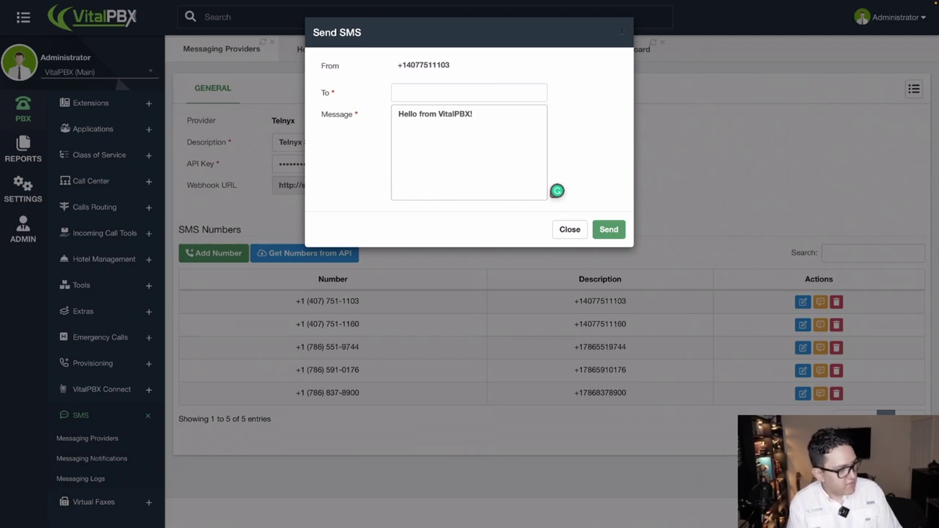
type("Neo")
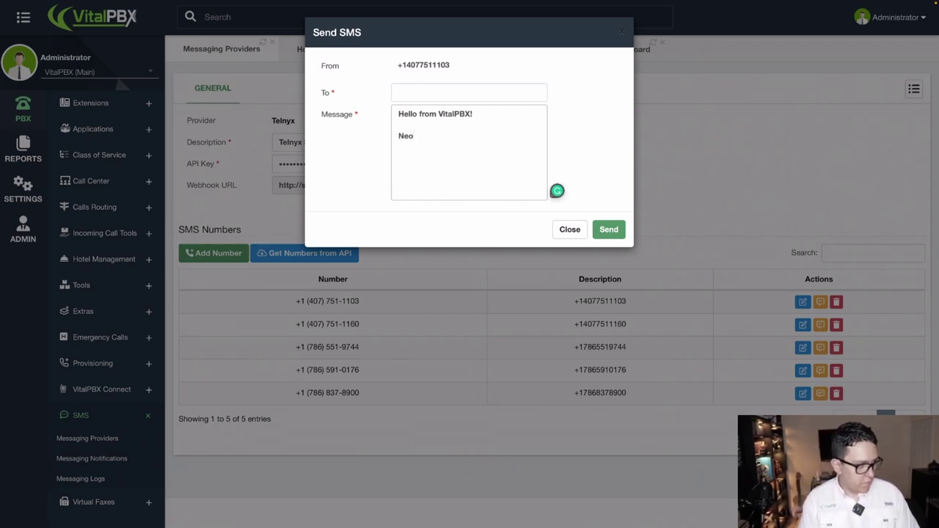
key("BackSpace")
key("BackSpace")
key("BackSpace")
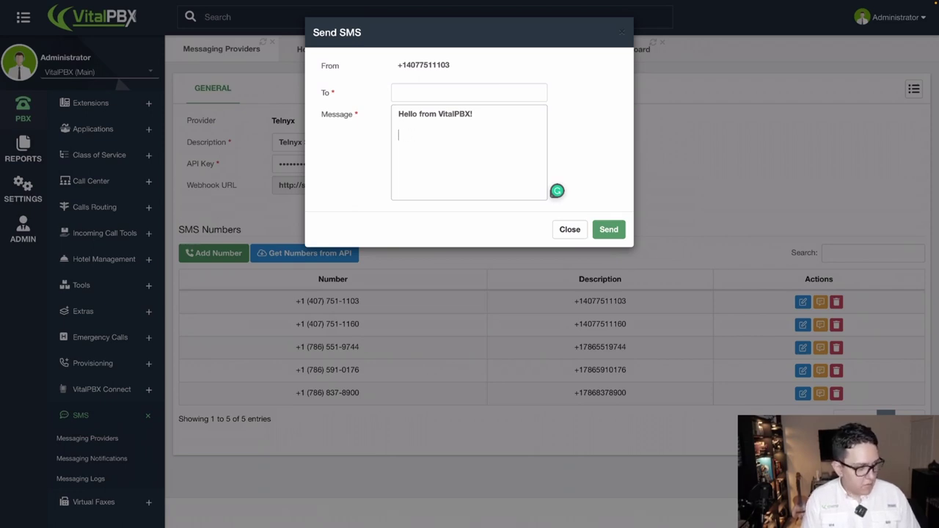
type("This you from")
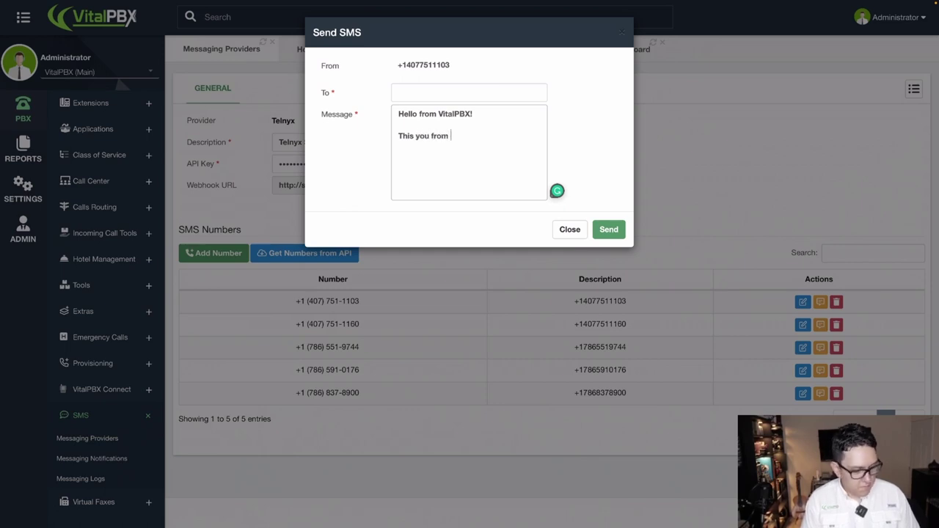
type(" a VitalPBX system.")
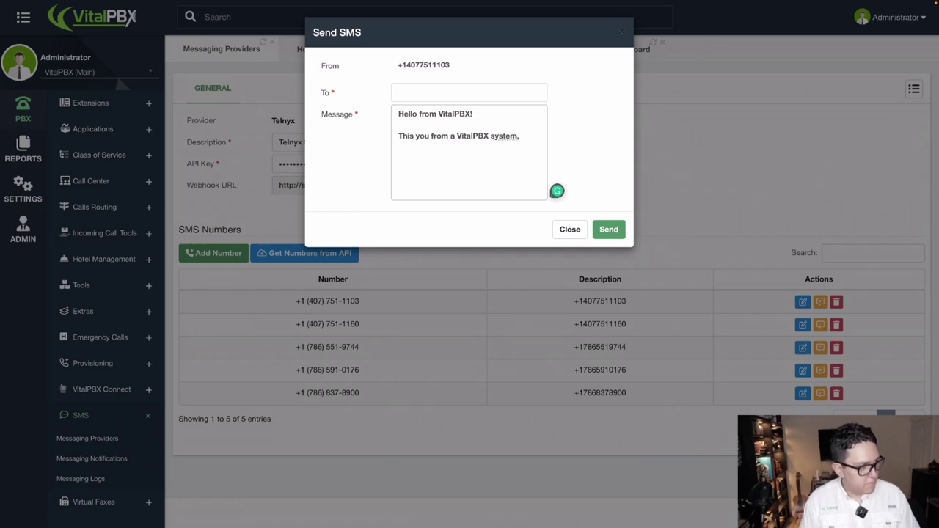
left_click(451, 91)
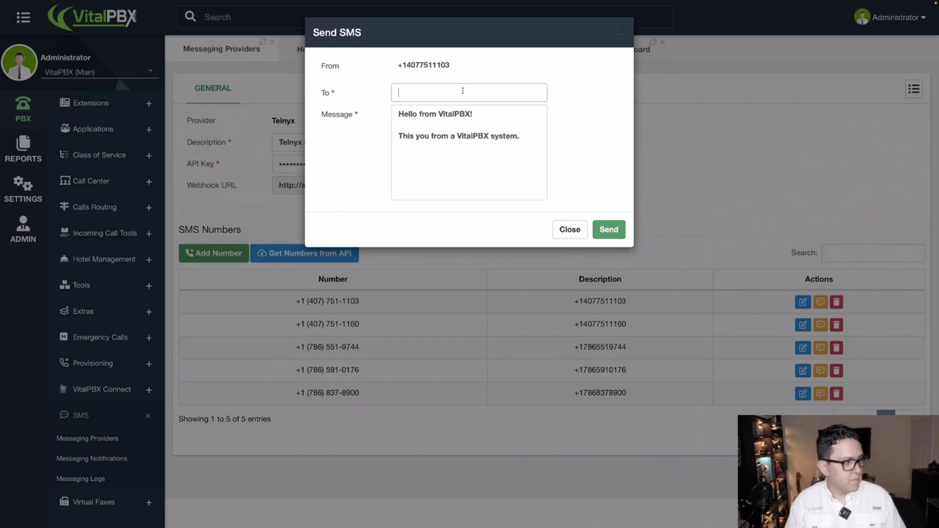
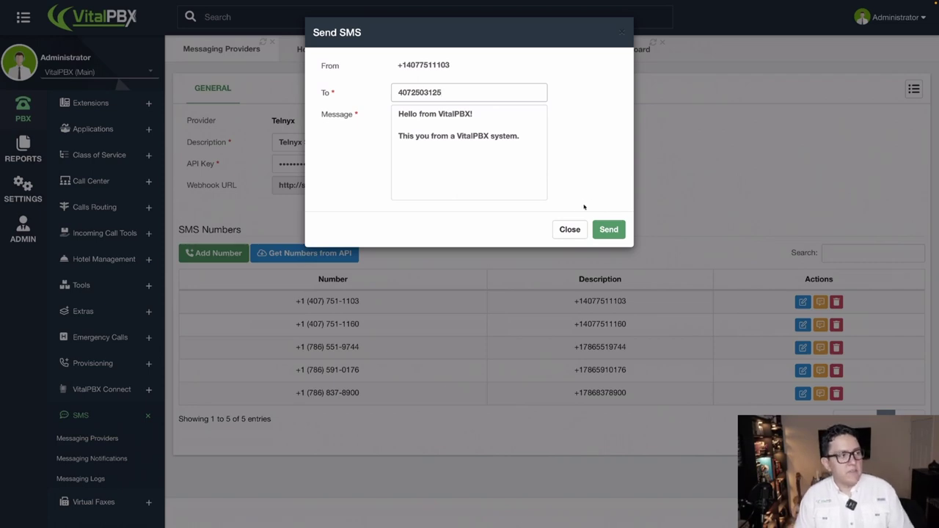
Send the SMS to the recipient's number, adding the +1 prefix after the E.164 format error.
left_click(608, 230)
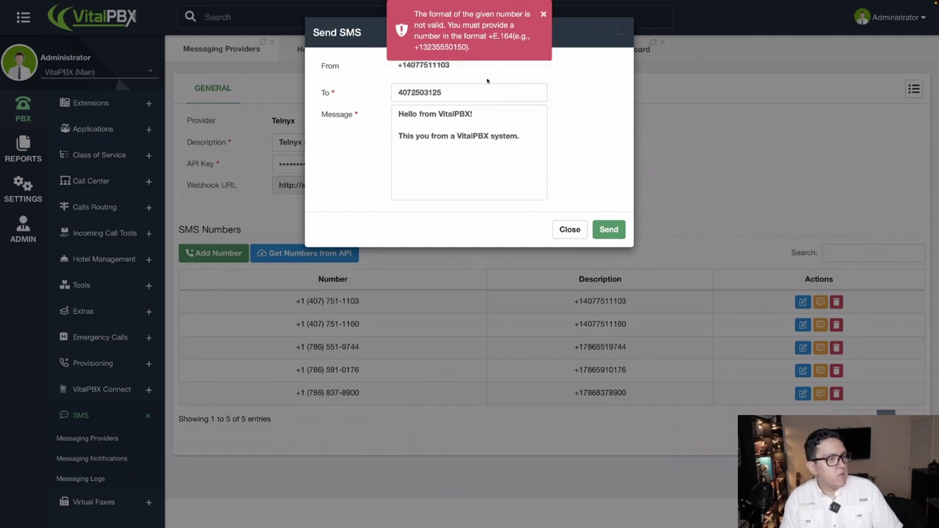
left_click(544, 16)
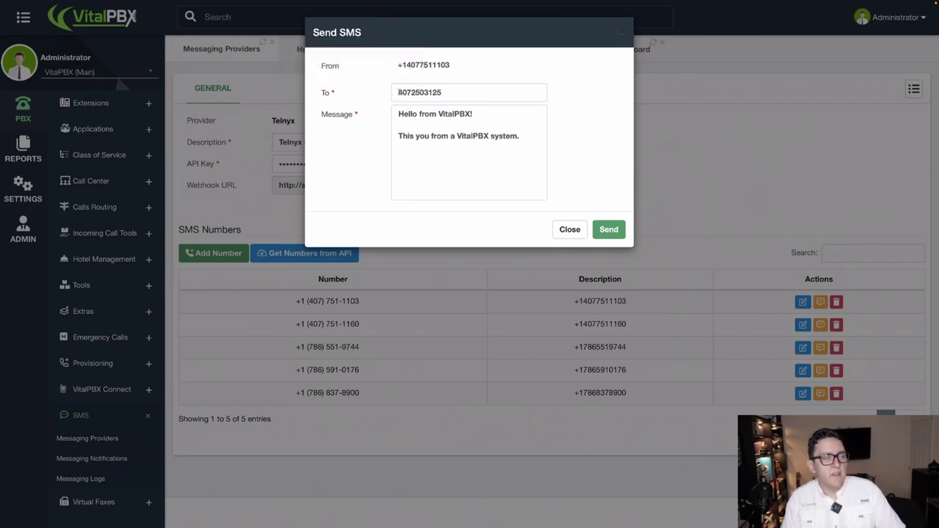
left_click(399, 92)
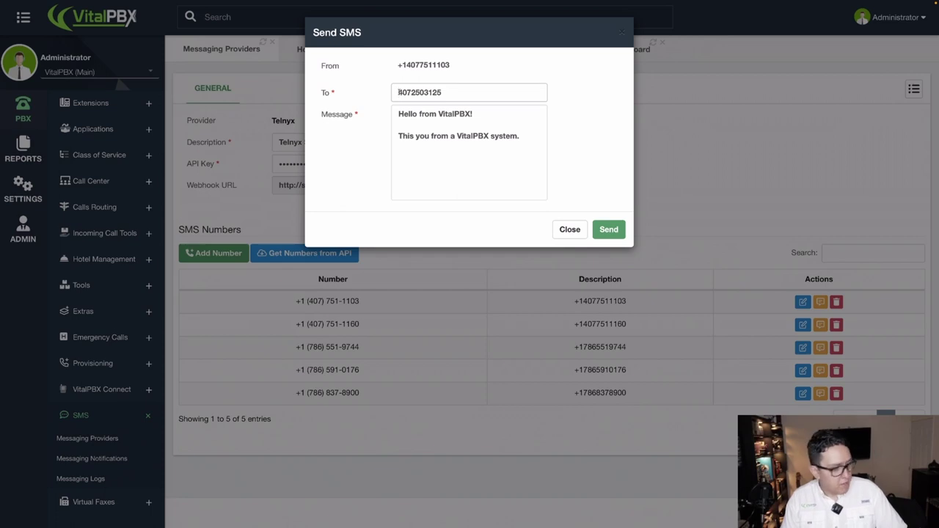
type("+1")
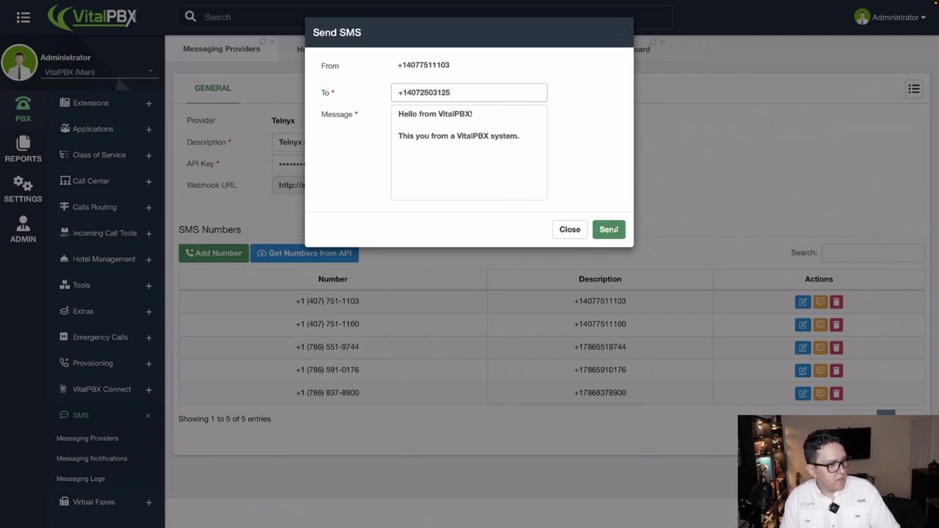
left_click(614, 230)
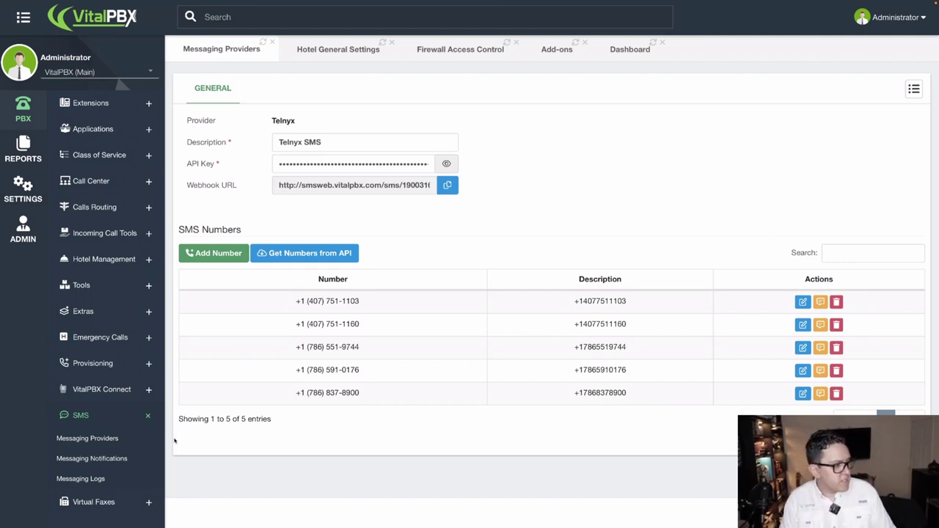
Open the Messaging Logs and view the full text of the sent outbound message.
left_click(126, 478)
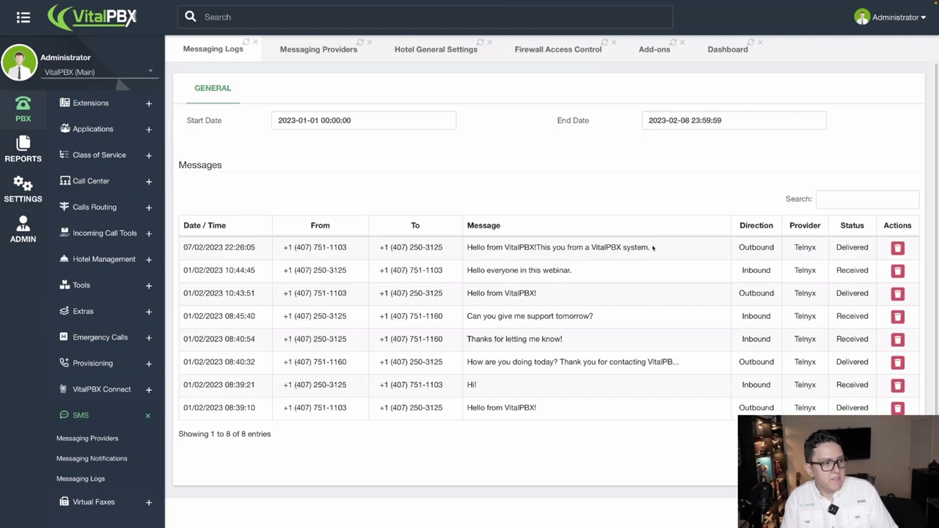
left_click(684, 364)
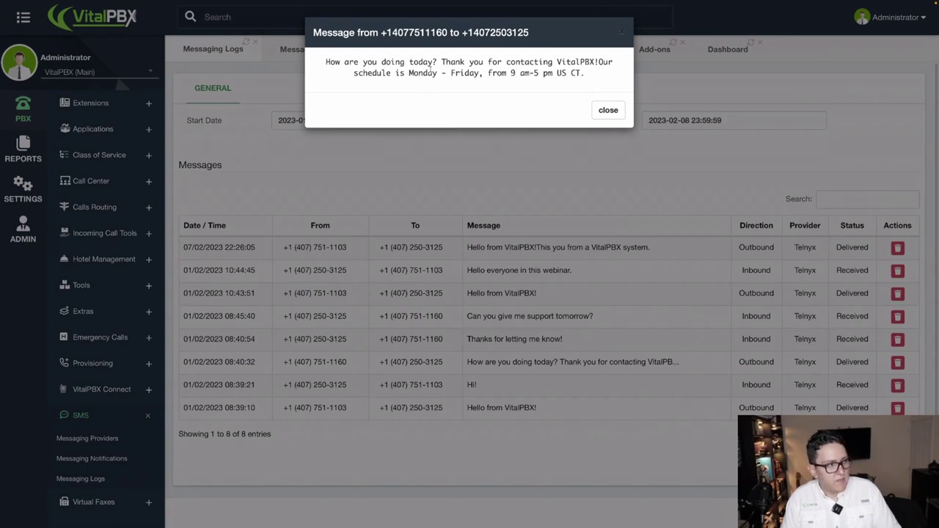
left_click_drag(565, 73, 392, 64)
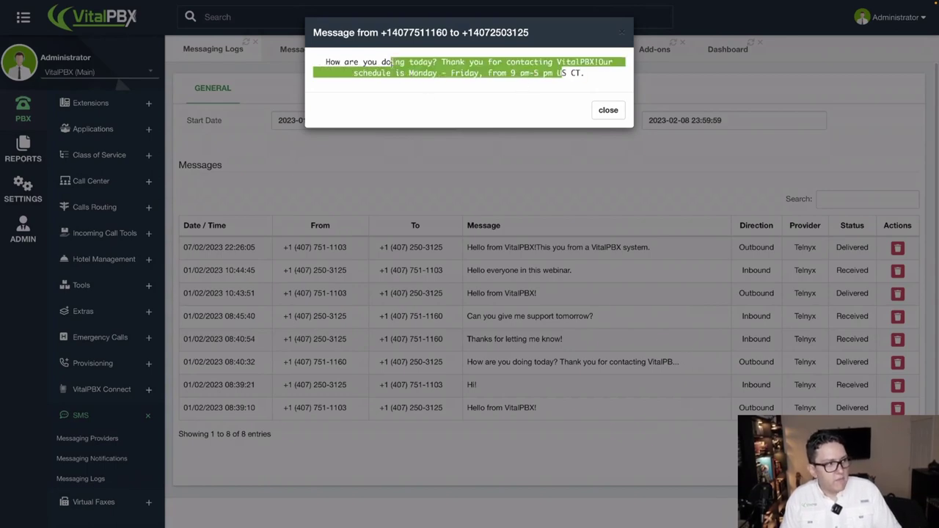
left_click(608, 110)
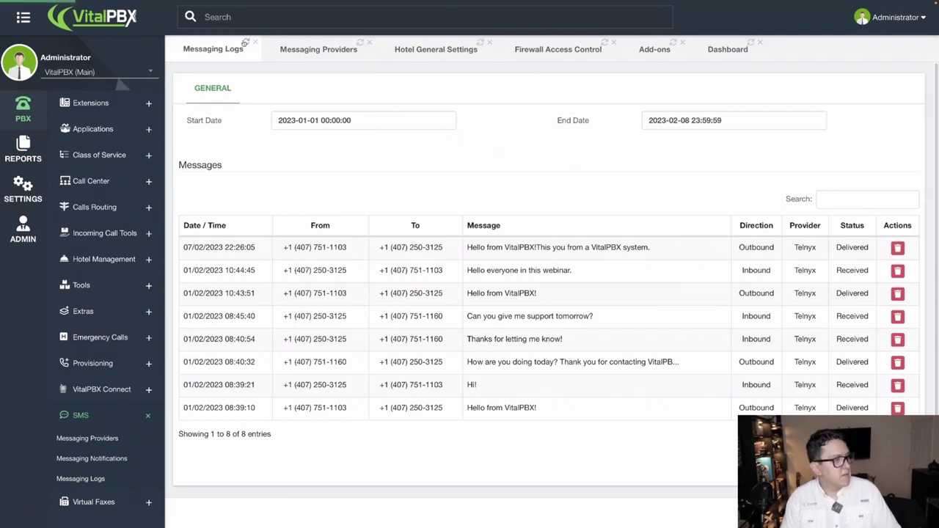
Refresh the log and highlight the inbound 'That's so cool!' reply with its Received status.
left_click(246, 42)
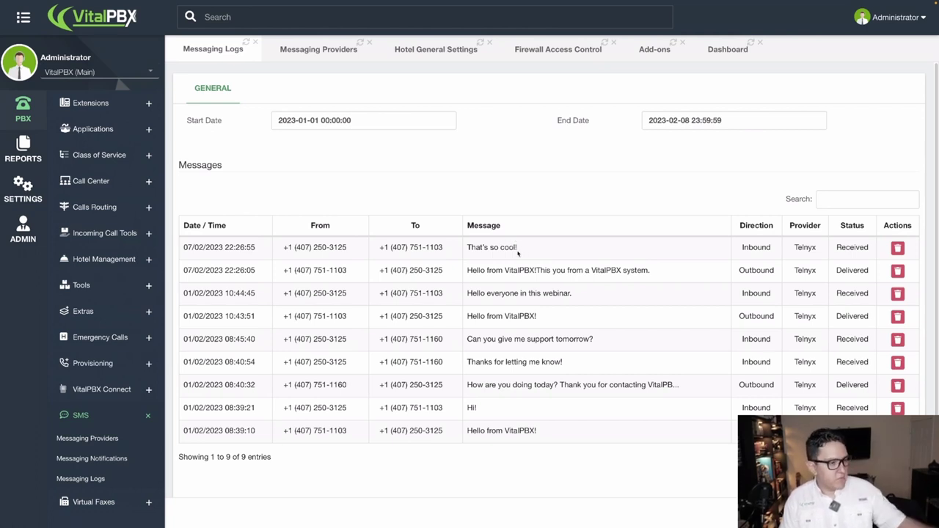
left_click_drag(526, 252, 411, 257)
left_click(512, 259)
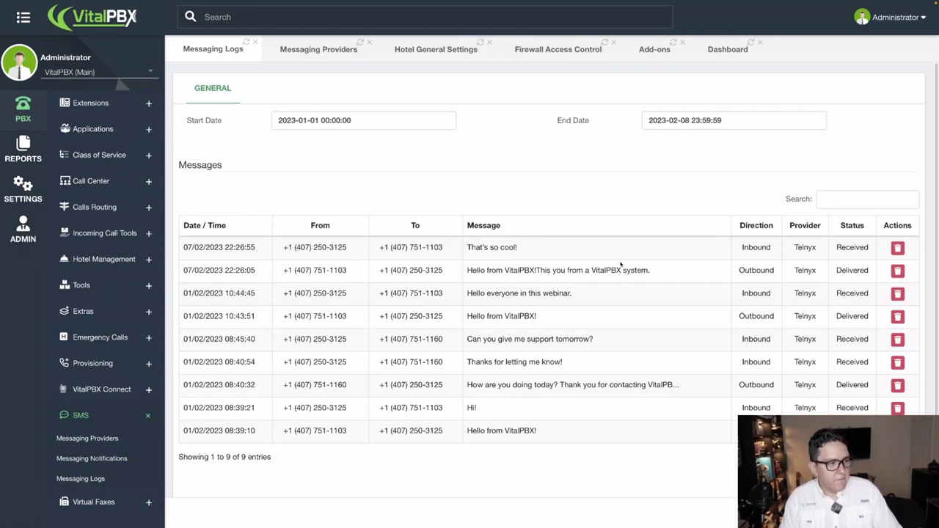
left_click_drag(841, 246, 861, 256)
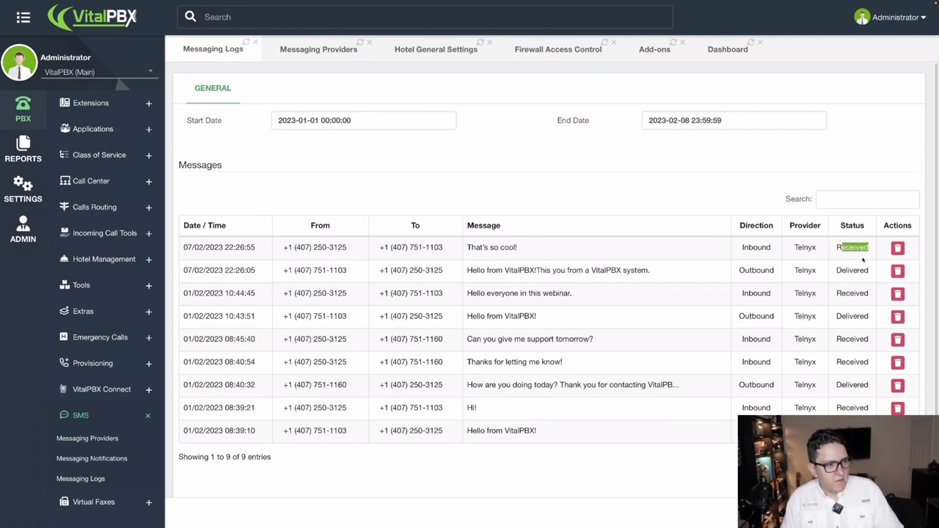
left_click(857, 294)
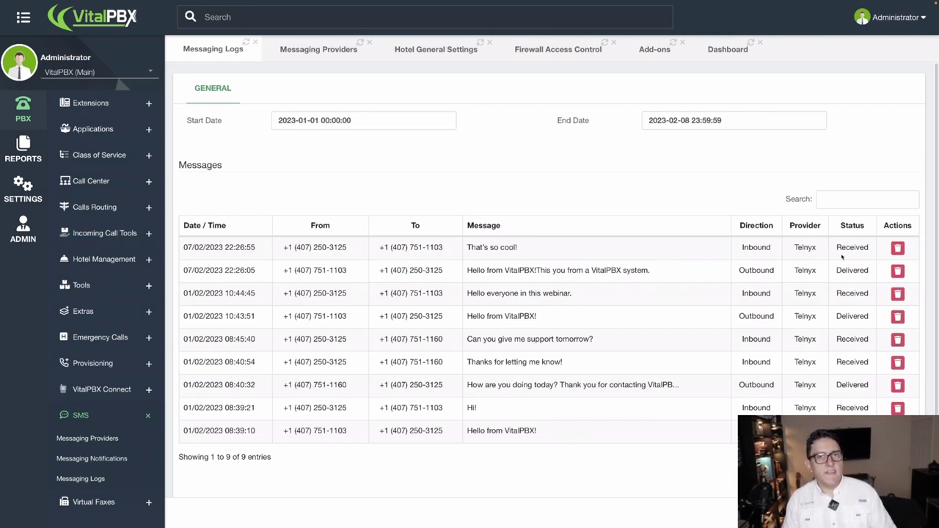
left_click_drag(534, 249, 489, 248)
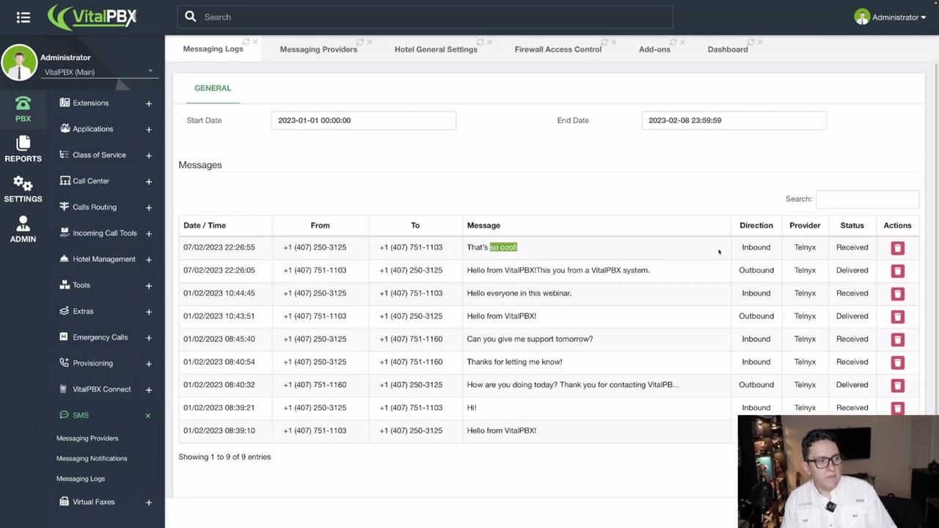
left_click_drag(766, 247, 738, 248)
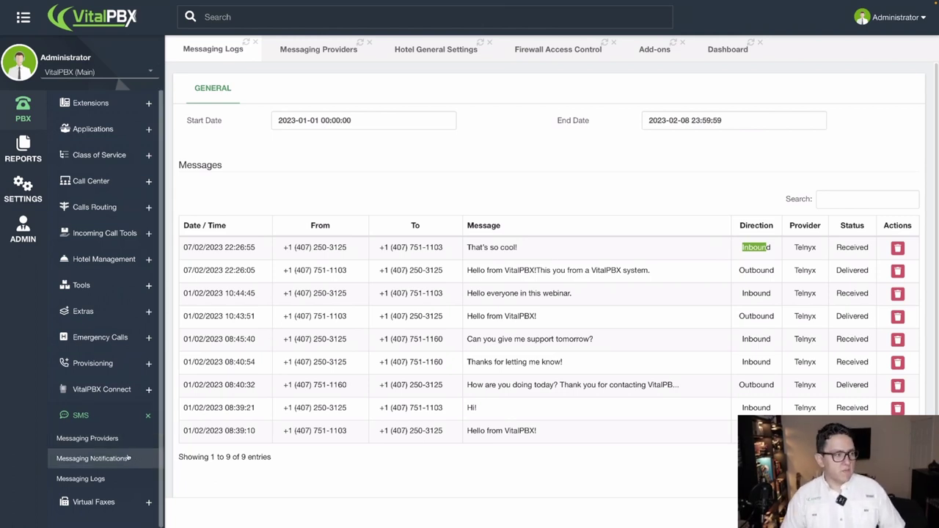
Load the Support Schedule notification and review its Monday–Friday 9 am–5 pm CT support hours message.
left_click(129, 458)
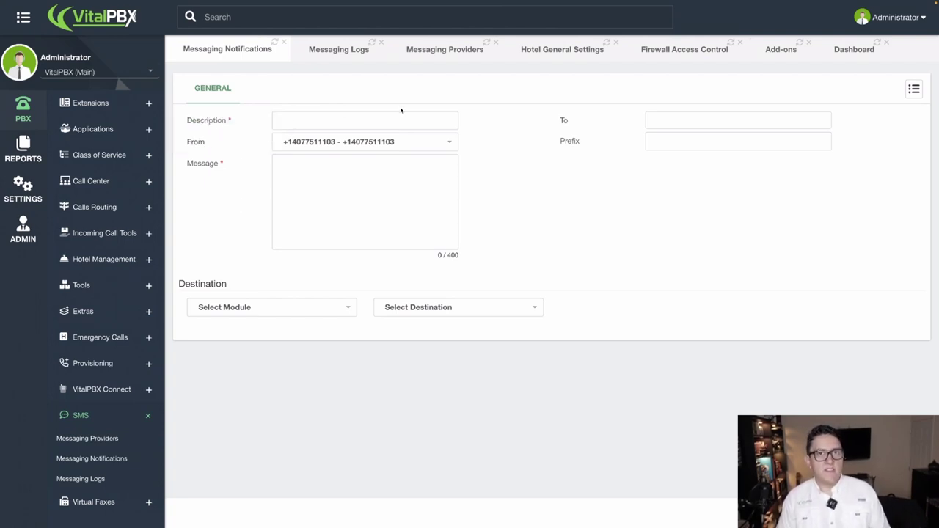
left_click(913, 89)
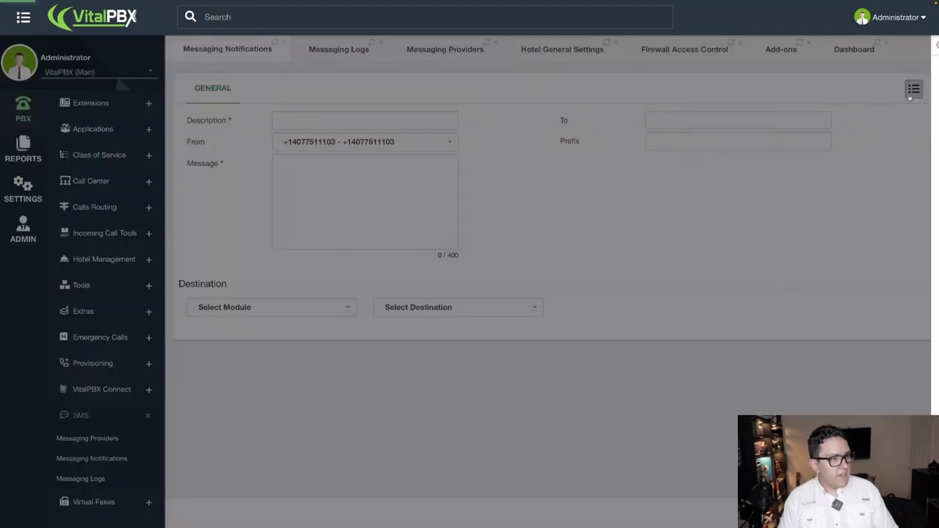
left_click(844, 87)
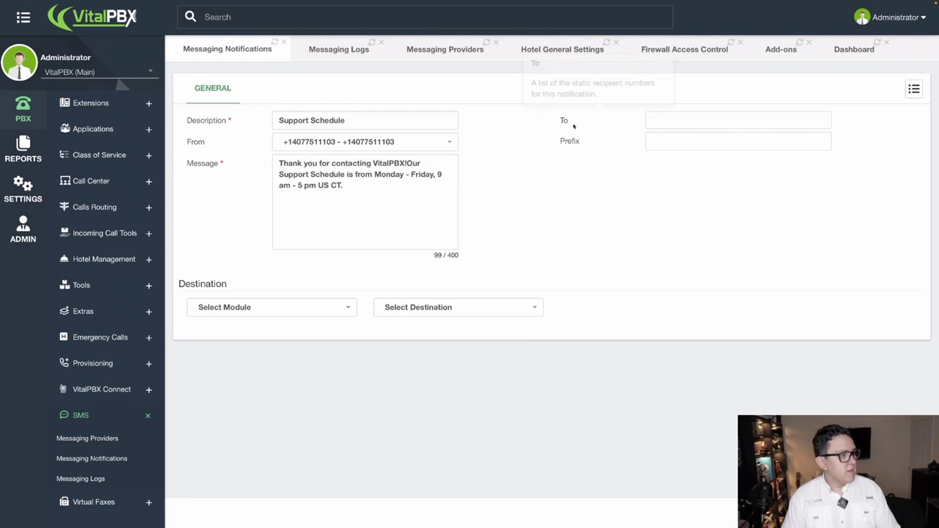
left_click(672, 121)
left_click(679, 209)
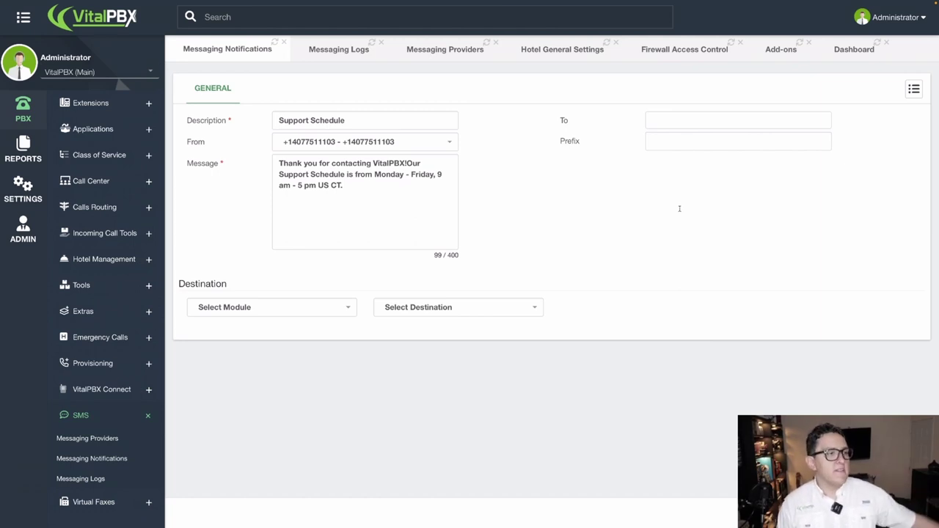
left_click_drag(365, 201, 276, 157)
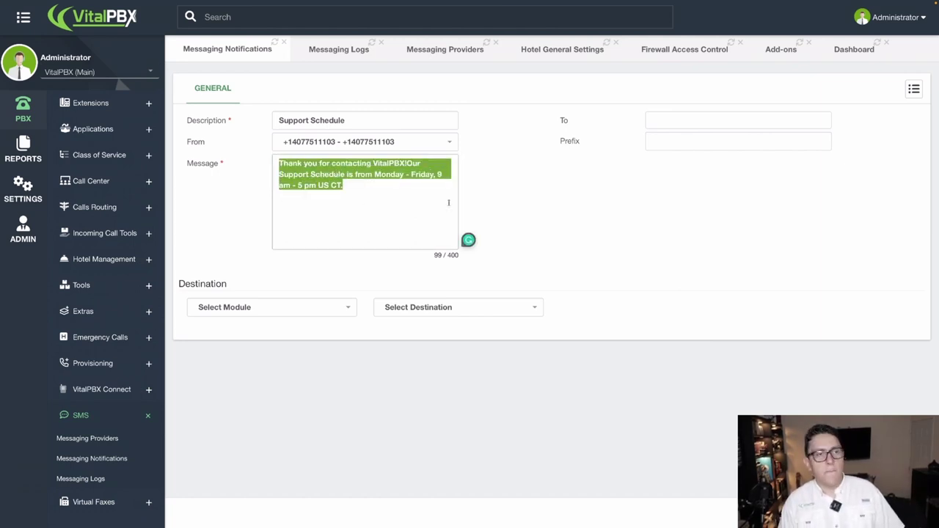
left_click(525, 215)
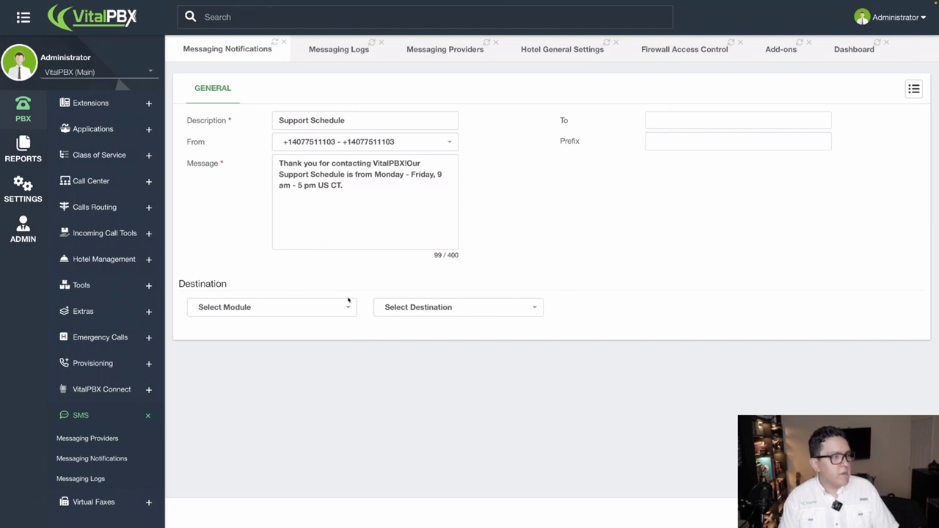
Load the After Hours Call notification for voicemail 200 - IT and review its alert message.
left_click(913, 88)
left_click(830, 102)
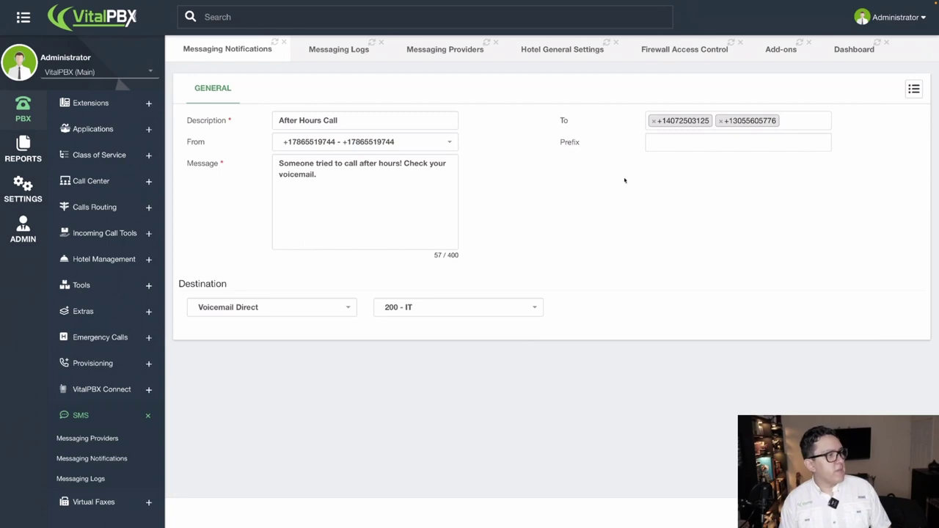
left_click_drag(318, 184, 202, 163)
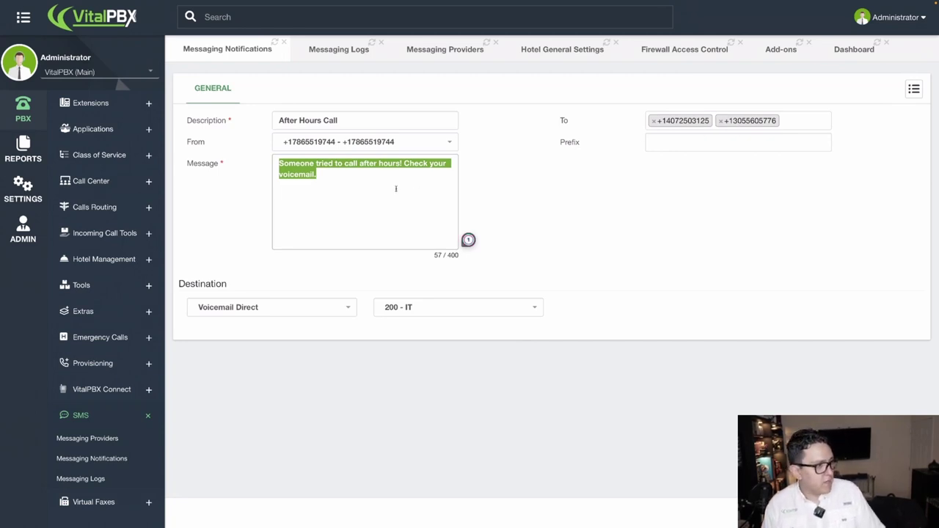
left_click(437, 188)
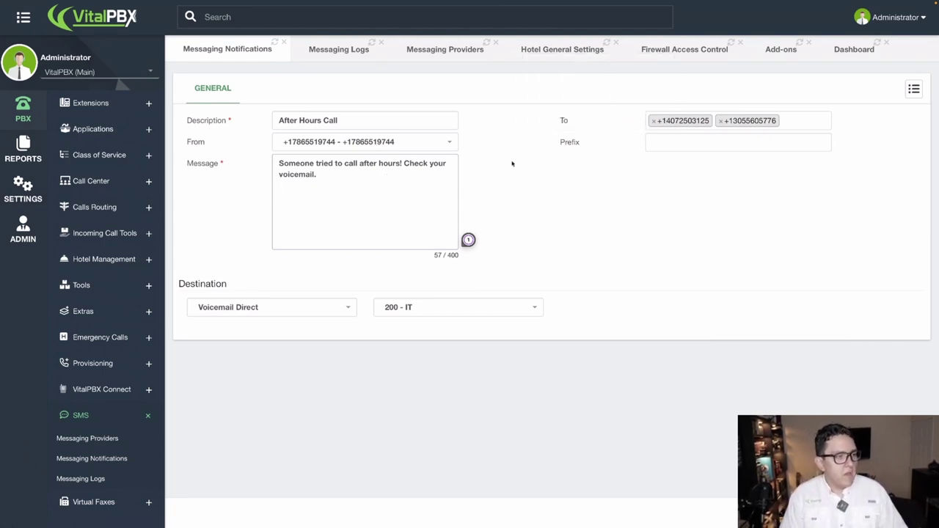
key("ctrl+a")
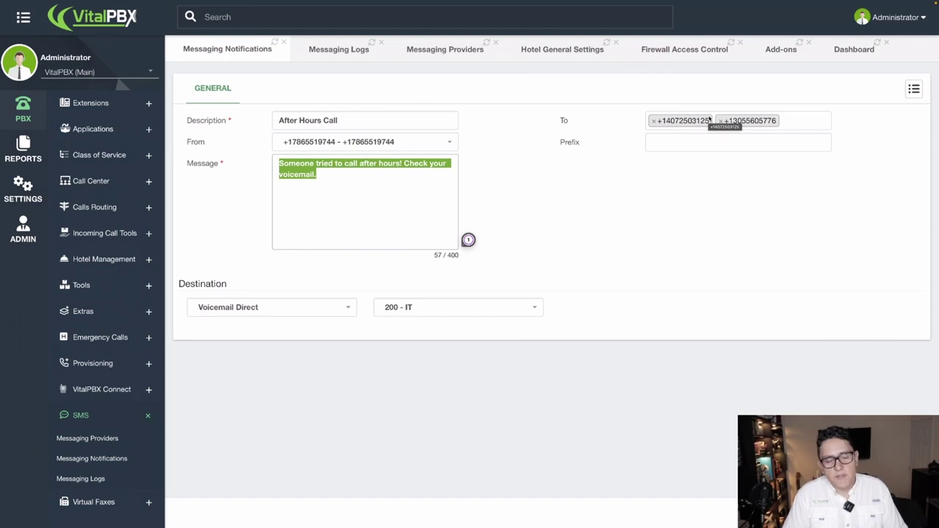
mouse_move(624, 129)
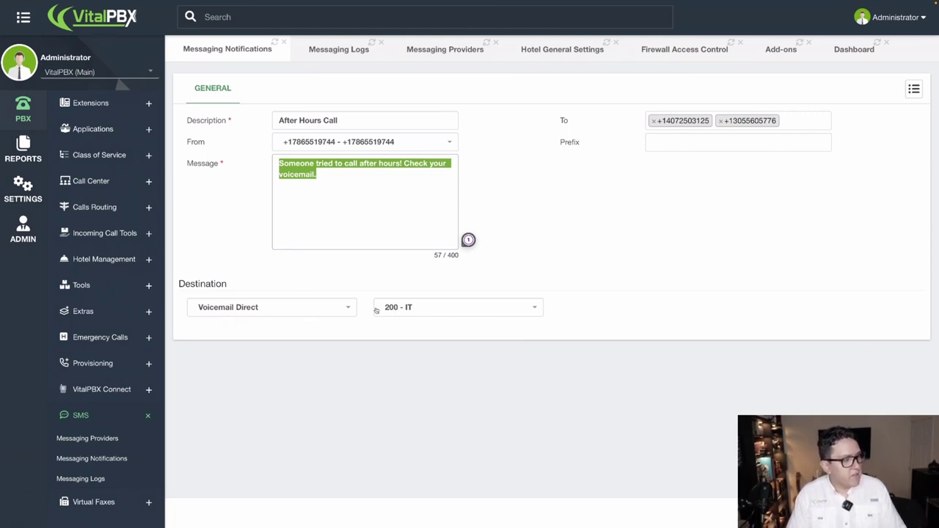
left_click(367, 277)
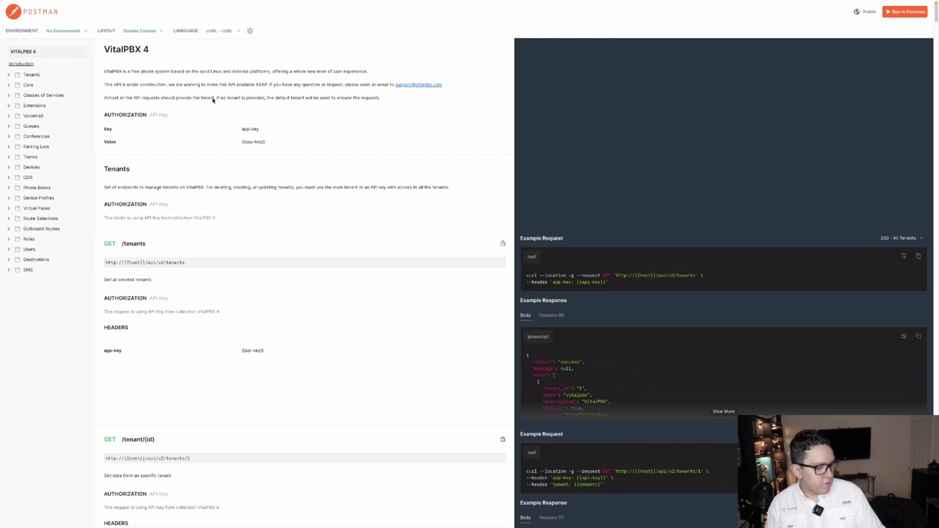
Zoom in on the Postman docs and scroll the SMS section down to POST /phone_numbers/{id}/send_sms.
key("ctrl+plus")
key("ctrl+plus")
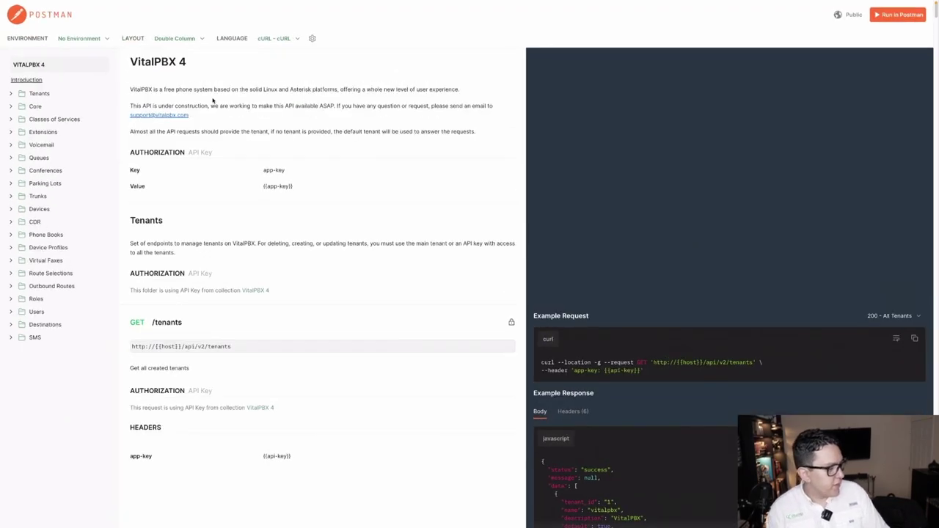
left_click(40, 339)
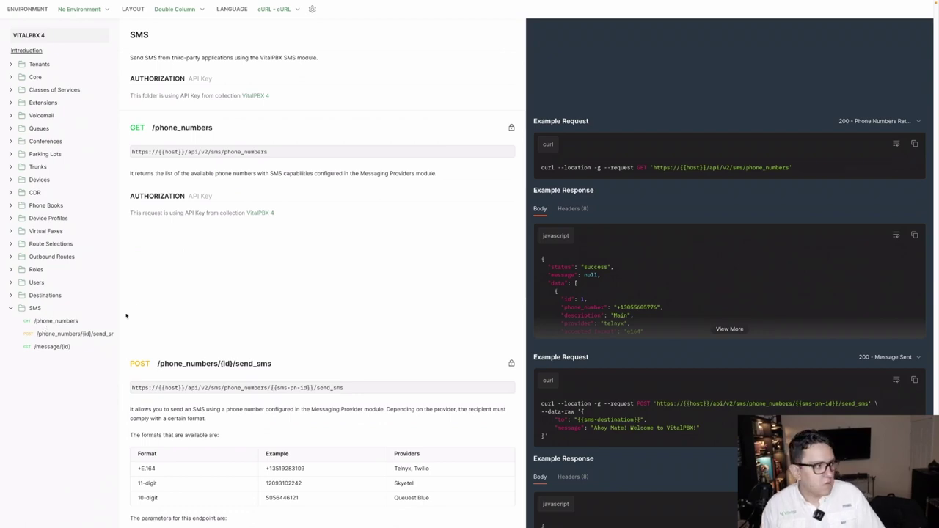
scroll(162, 269, "down", 1)
scroll(167, 267, "down", 1)
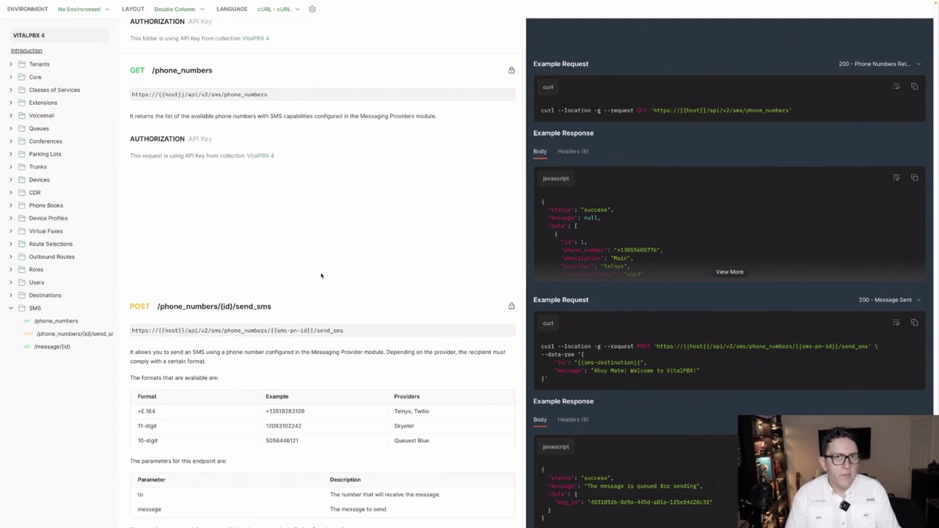
scroll(321, 276, "down", 2)
scroll(321, 276, "down", 1)
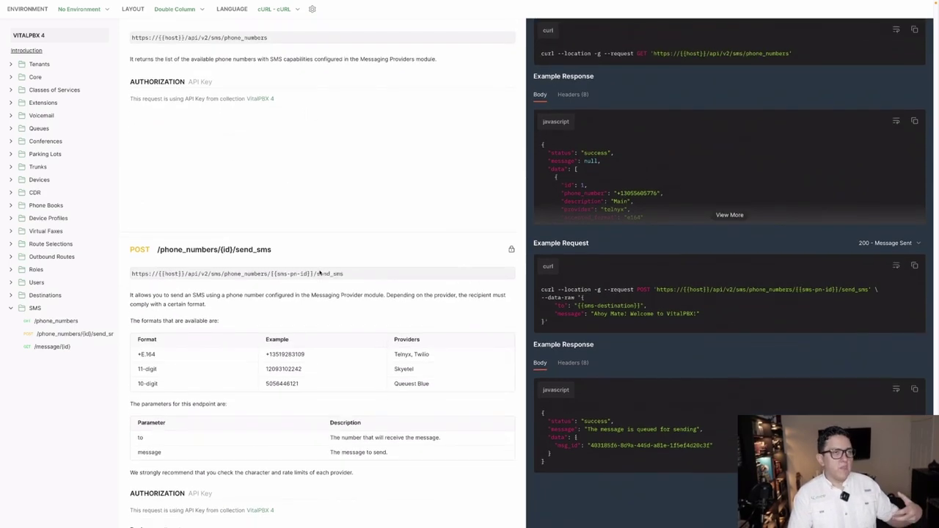
scroll(313, 254, "down", 1)
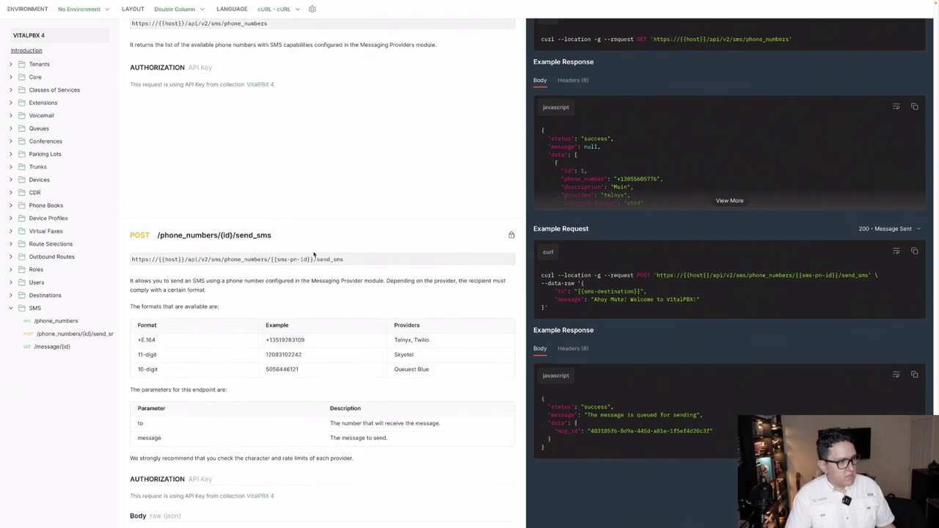
scroll(314, 255, "down", 6)
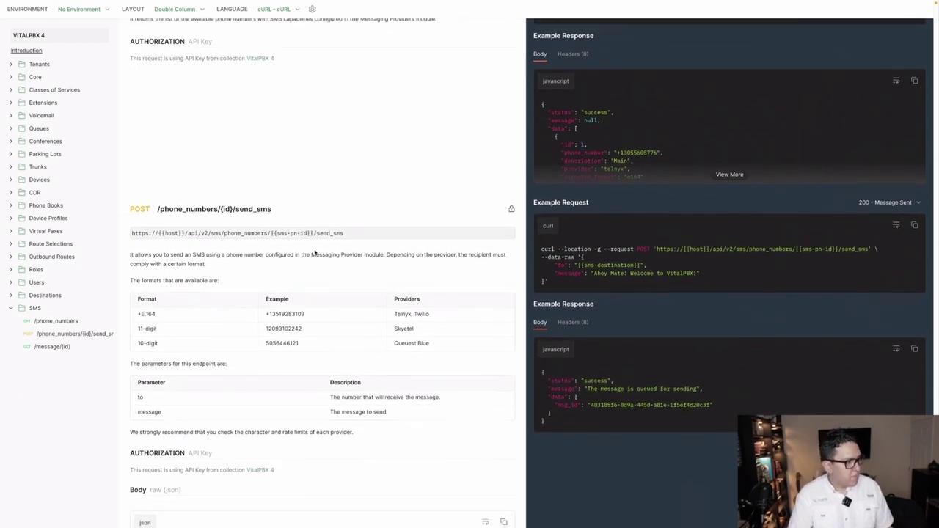
scroll(315, 253, "down", 2)
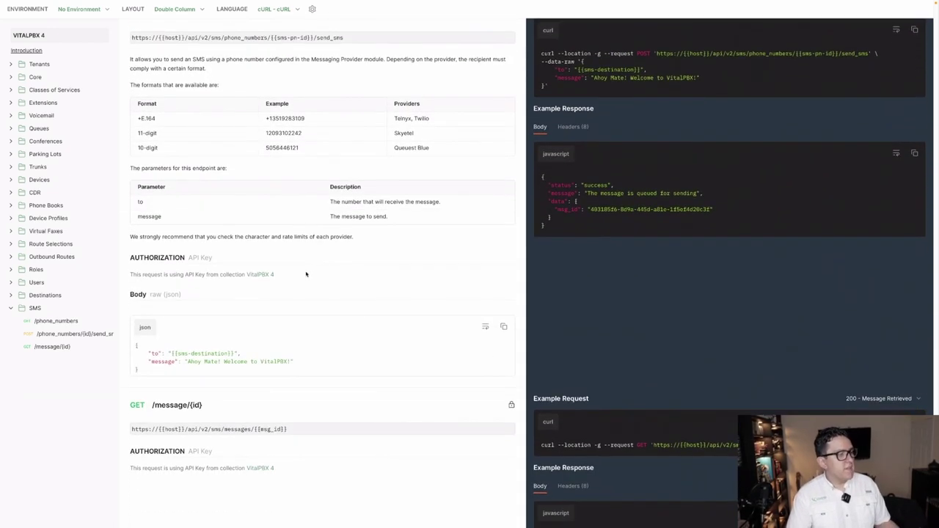
scroll(295, 298, "down", 1)
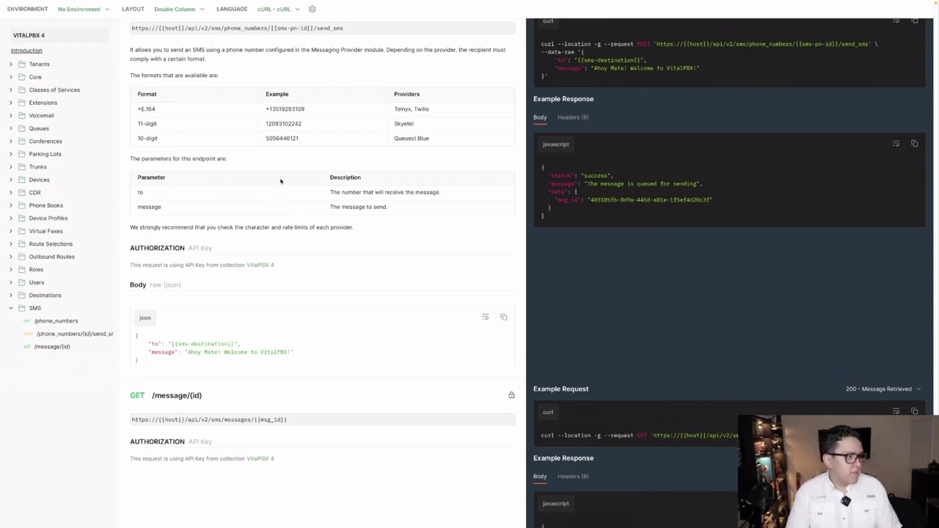
Switch from the VitalPBX notification form to the Highlight SMS presentation slide.
key("alt+Tab")
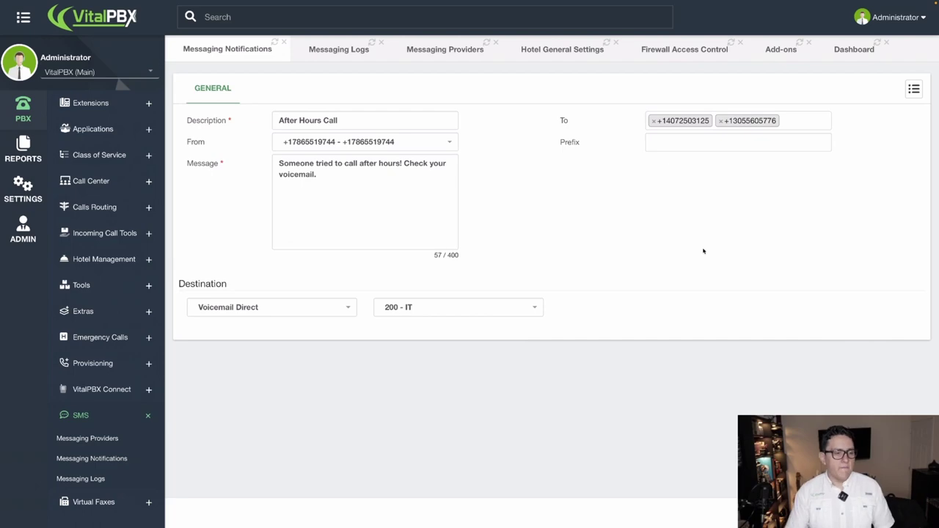
key("alt+Tab")
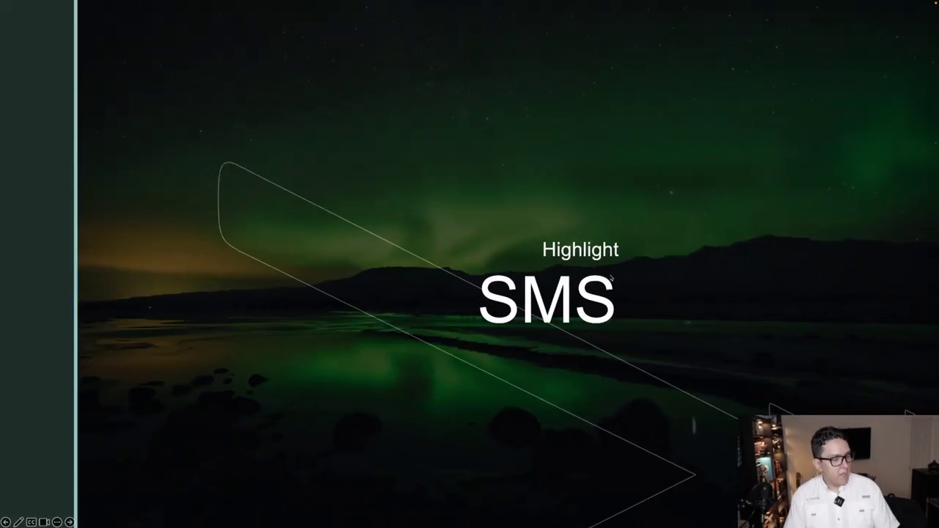